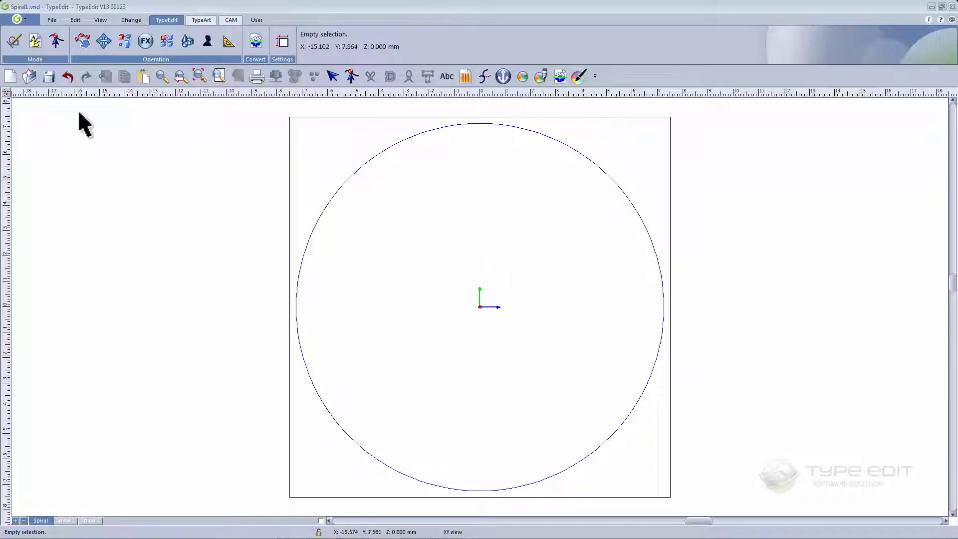
Draw a spiral centred on the origin using the default spiral settings
{"action": "left_click", "coordinate": [13, 43]}
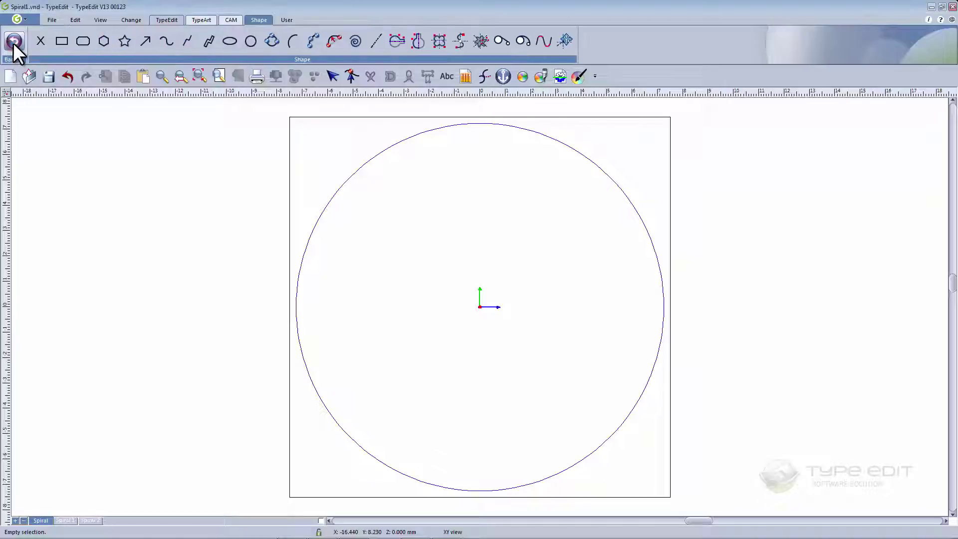
{"action": "left_click", "coordinate": [354, 42]}
{"action": "mouse_move", "coordinate": [495, 178]}
{"action": "left_mouse_down"}
{"action": "mouse_move", "coordinate": [508, 142]}
{"action": "mouse_move", "coordinate": [727, 135]}
{"action": "left_mouse_up"}
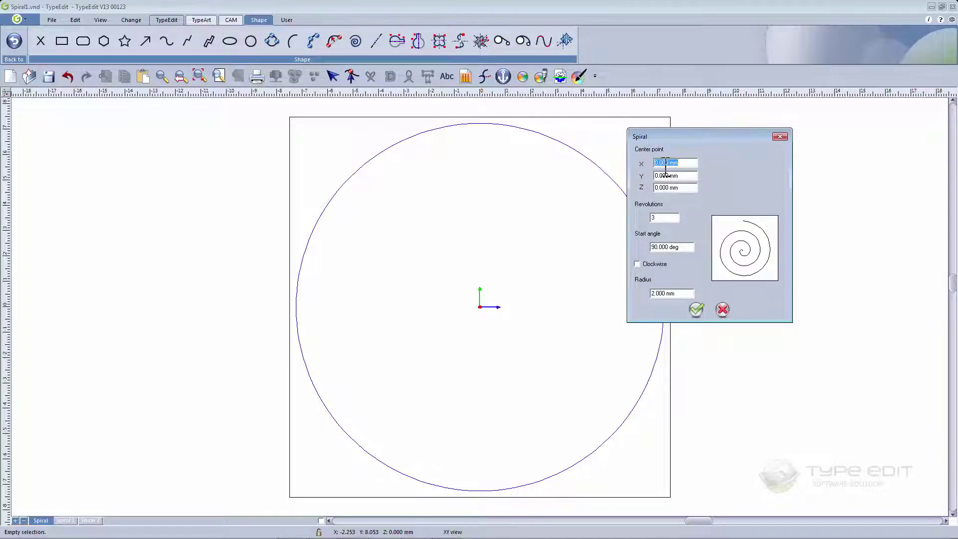
{"action": "left_click_drag", "start_coordinate": [664, 219], "coordinate": [654, 218]}
{"action": "left_click_drag", "start_coordinate": [685, 247], "coordinate": [642, 246]}
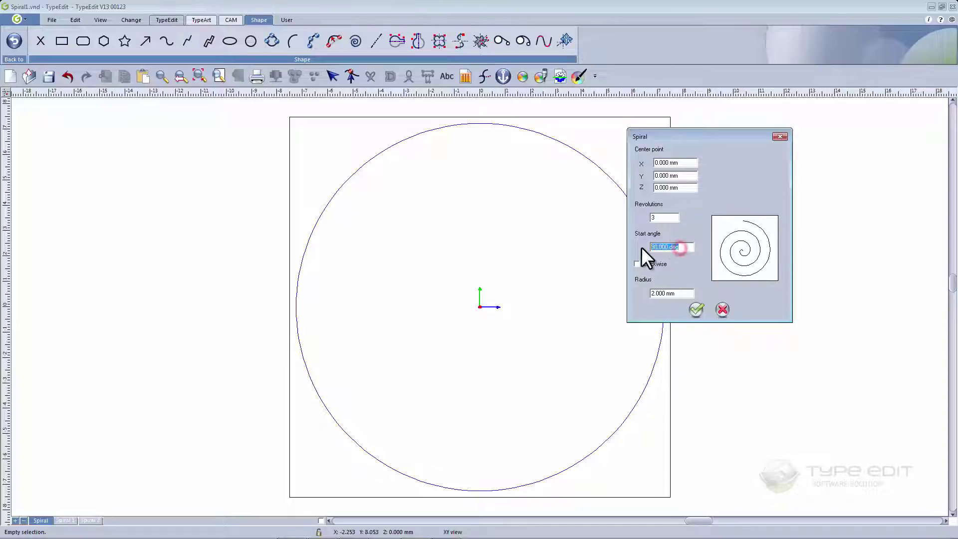
{"action": "left_click_drag", "start_coordinate": [686, 293], "coordinate": [651, 295]}
{"action": "left_click", "coordinate": [697, 310]}
{"action": "scroll", "coordinate": [499, 322], "scroll_direction": "up", "scroll_amount": 2}
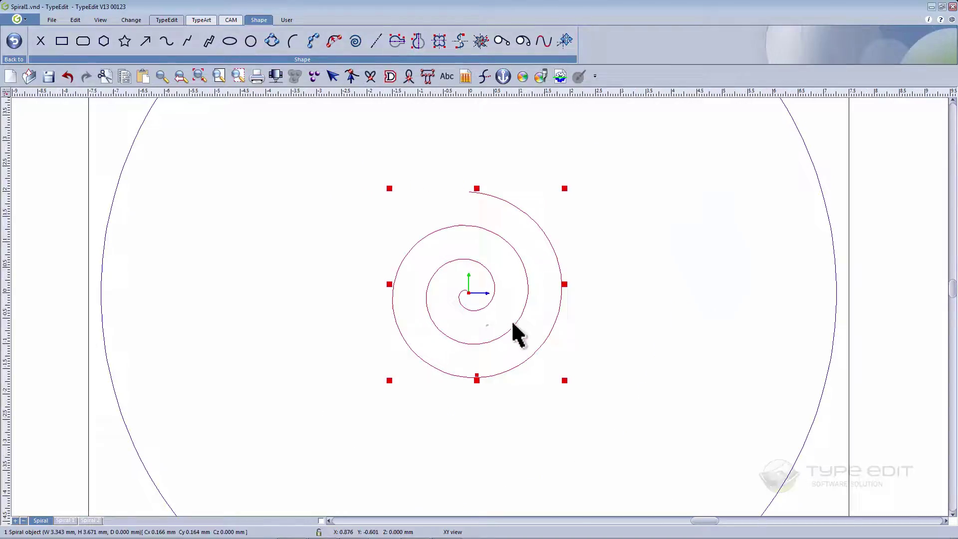
{"action": "scroll", "coordinate": [567, 343], "scroll_direction": "down", "scroll_amount": 2}
{"action": "left_click", "coordinate": [582, 337]}
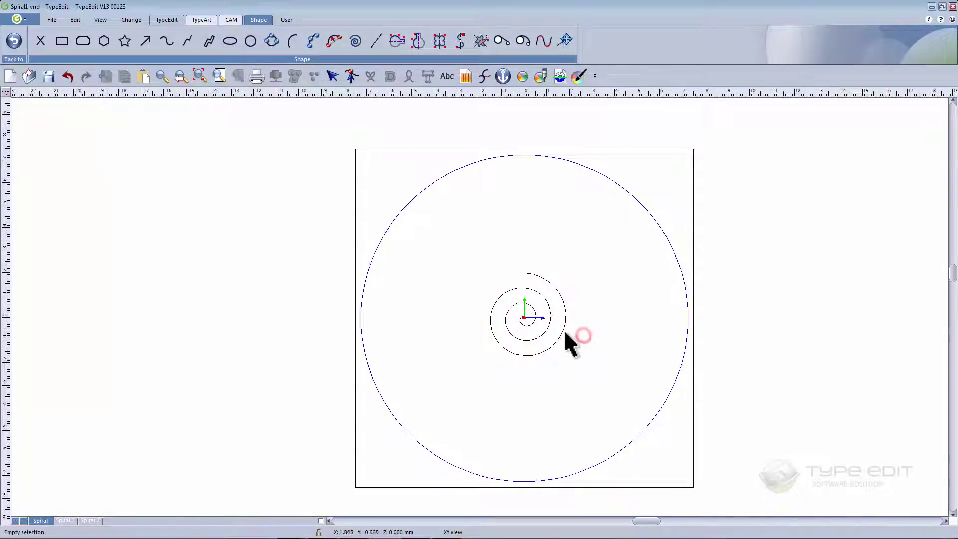
Change the spiral to 6 revolutions with a 6.7 mm radius
{"action": "double_click", "coordinate": [565, 326]}
{"action": "mouse_move", "coordinate": [516, 177]}
{"action": "left_mouse_down"}
{"action": "mouse_move", "coordinate": [548, 185]}
{"action": "mouse_move", "coordinate": [758, 156]}
{"action": "left_mouse_up"}
{"action": "double_click", "coordinate": [676, 240]}
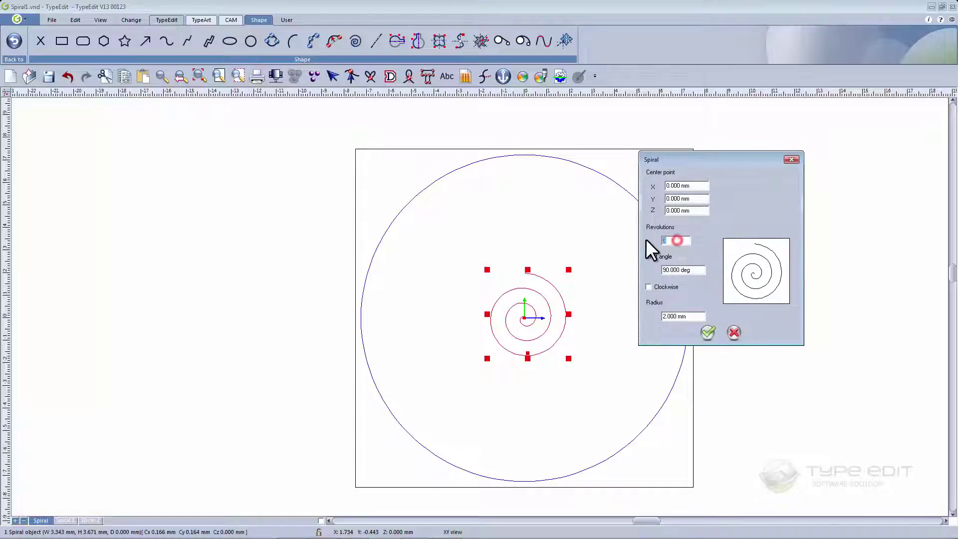
{"action": "type", "text": "6"}
{"action": "left_click", "coordinate": [693, 317]}
{"action": "type", "text": "6"}
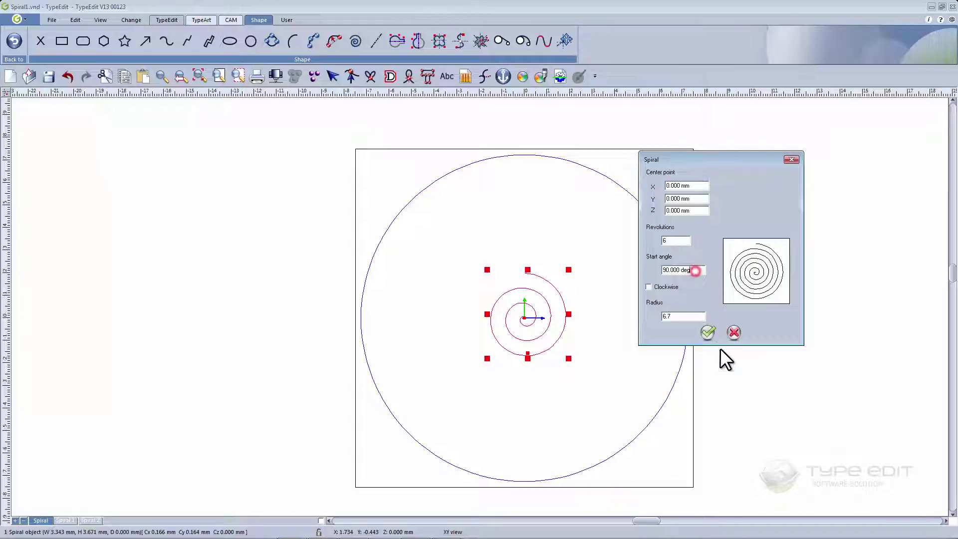
{"action": "left_click", "coordinate": [710, 332]}
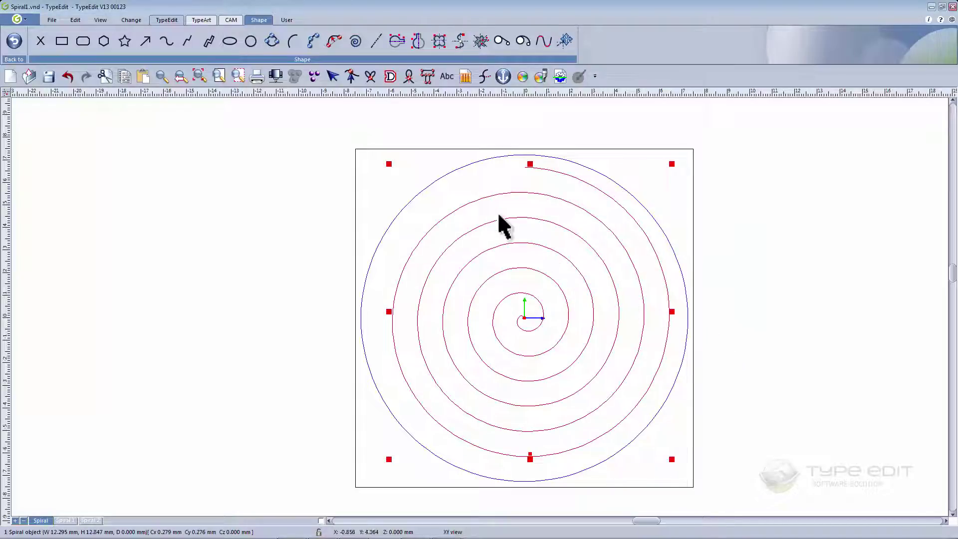
{"action": "left_click", "coordinate": [438, 165]}
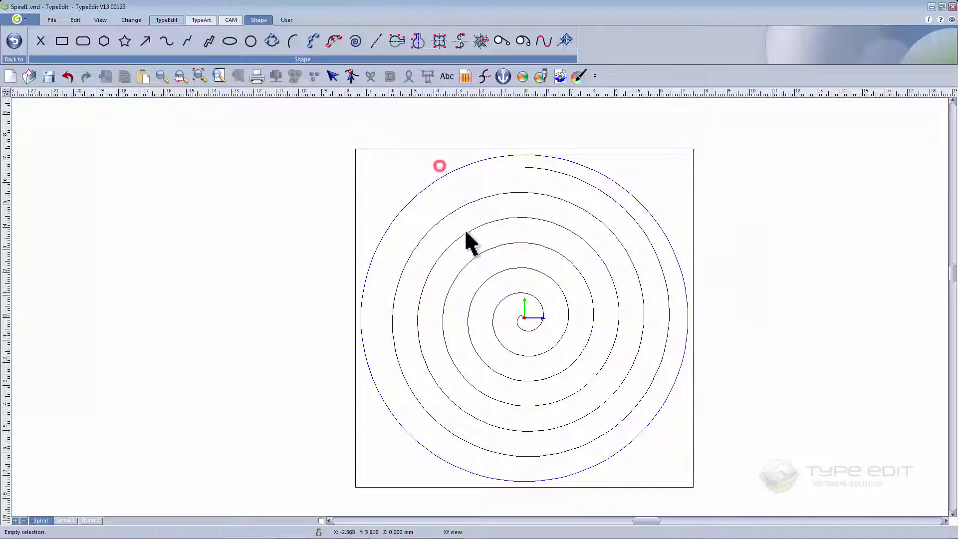
{"action": "left_click", "coordinate": [472, 203]}
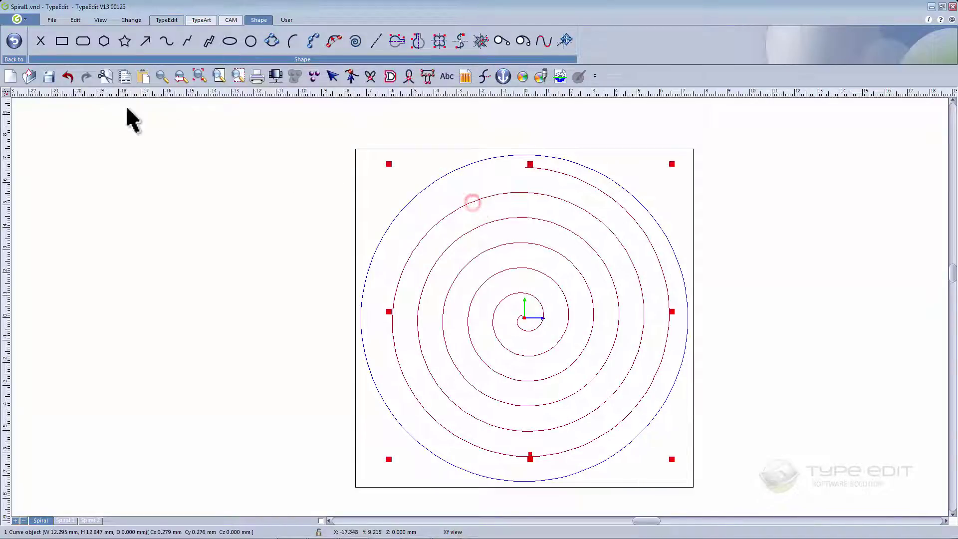
Build a 0.4 mm ridge outline around the spiral, keeping the original curve, and select it
{"action": "left_click", "coordinate": [15, 42]}
{"action": "left_click", "coordinate": [81, 41]}
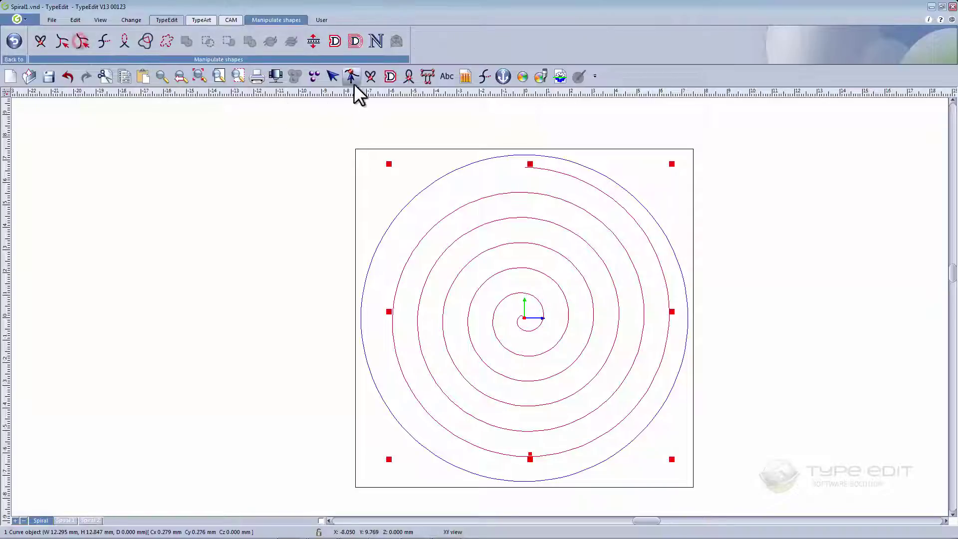
{"action": "left_click", "coordinate": [314, 40]}
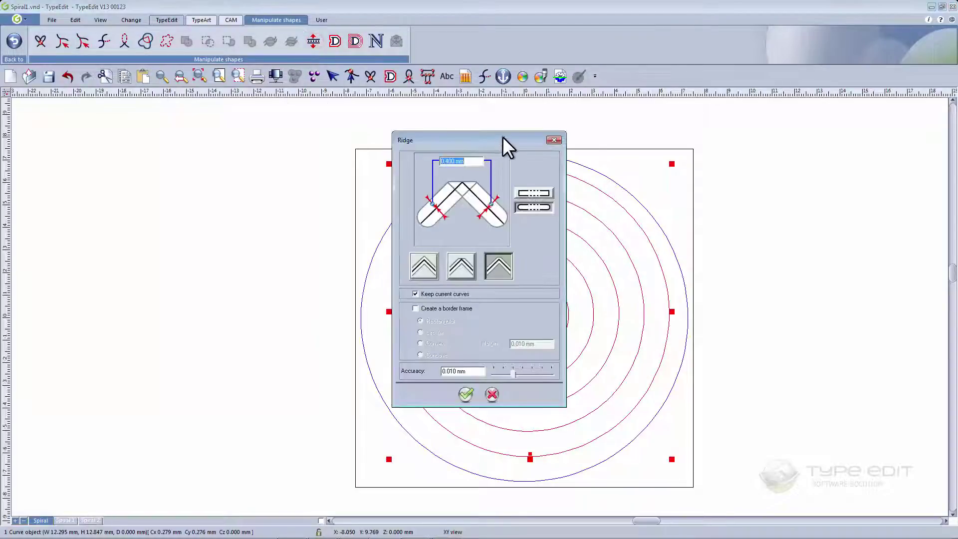
{"action": "left_click_drag", "start_coordinate": [502, 136], "coordinate": [283, 109]}
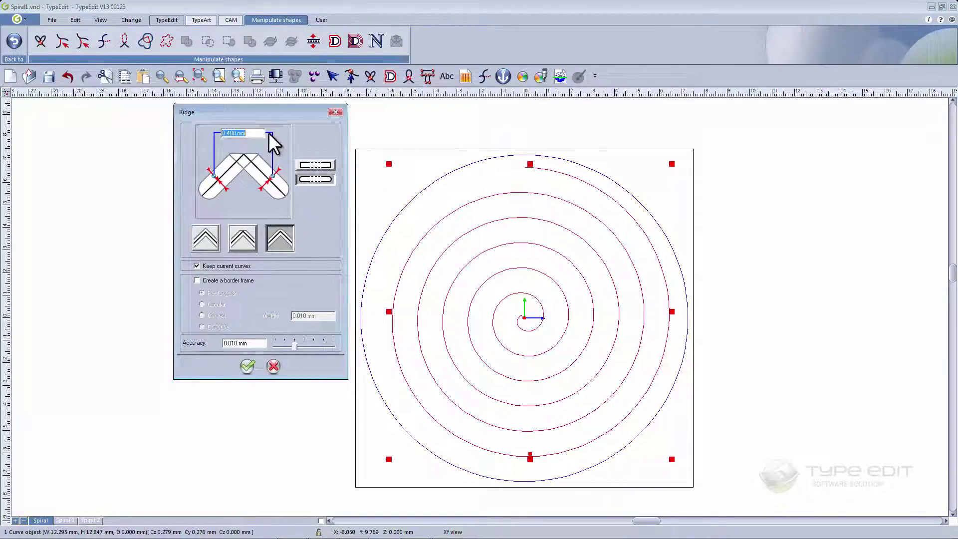
{"action": "left_click", "coordinate": [246, 366]}
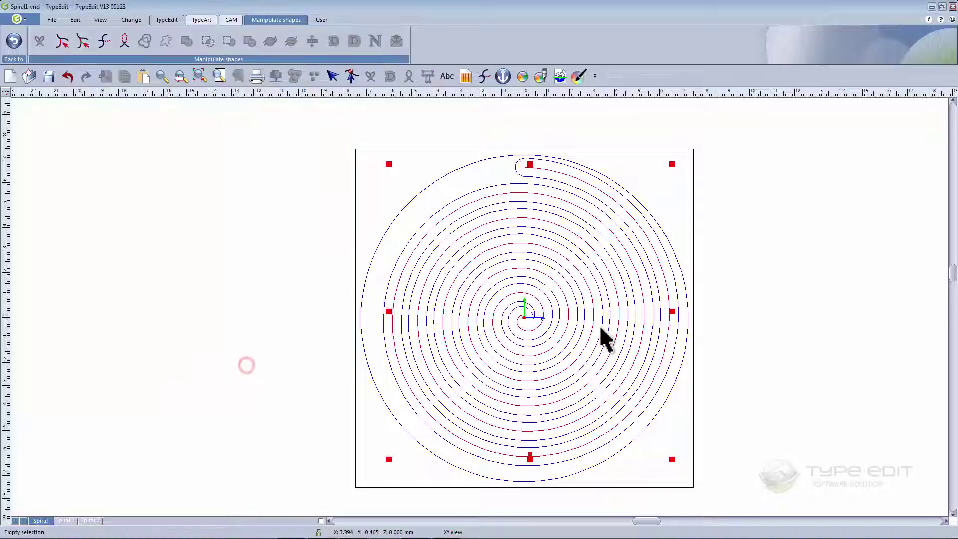
{"action": "left_click", "coordinate": [416, 164]}
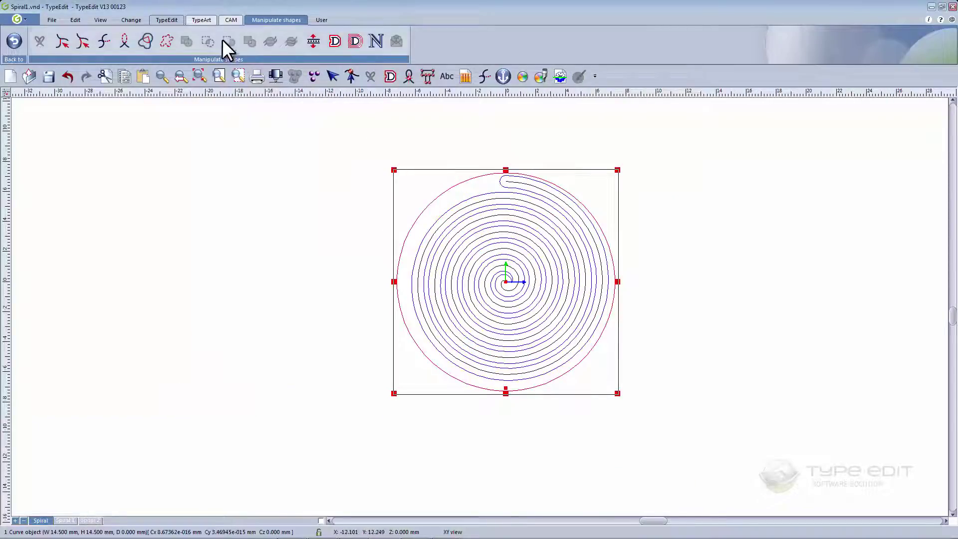
Convert the spiral outline into a relief object and select its outer outline
{"action": "left_click", "coordinate": [201, 20]}
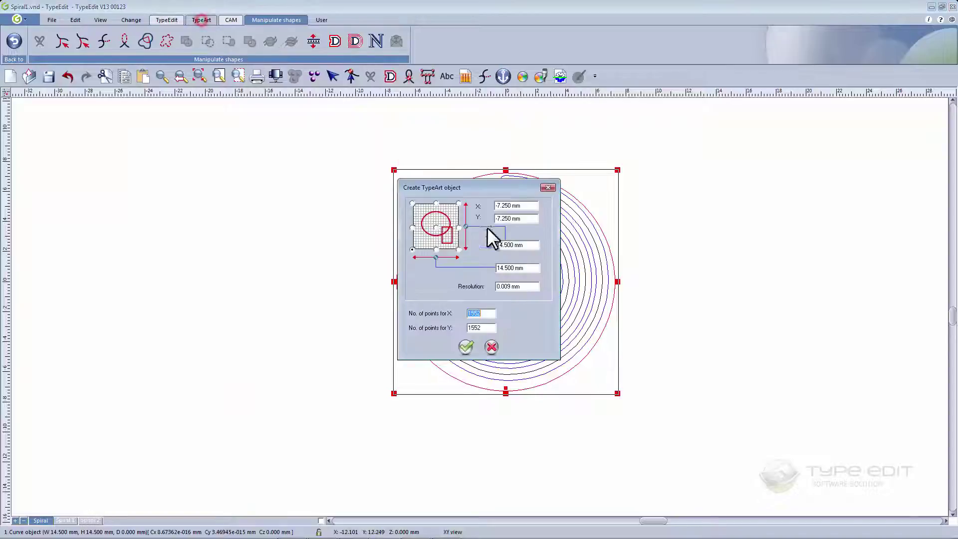
{"action": "left_click", "coordinate": [466, 347]}
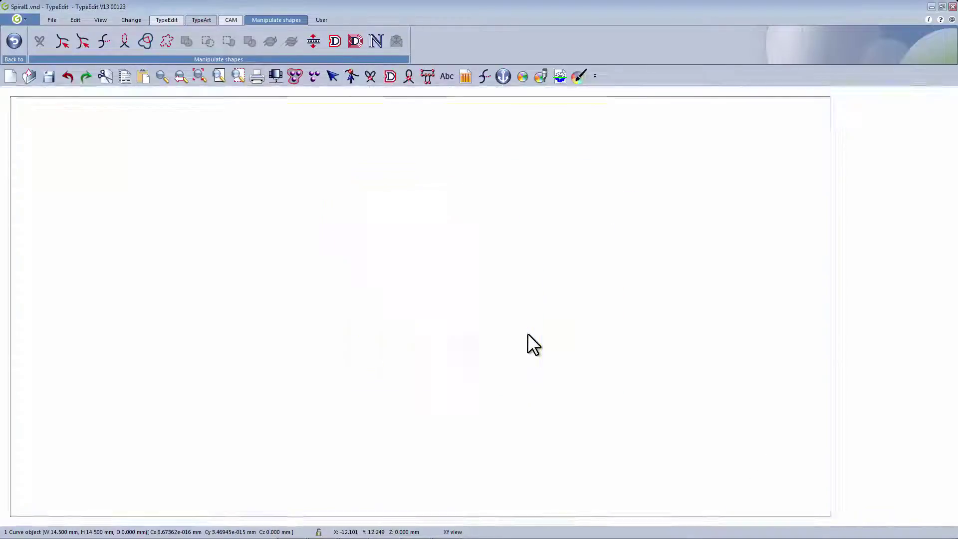
{"action": "left_click", "coordinate": [331, 138]}
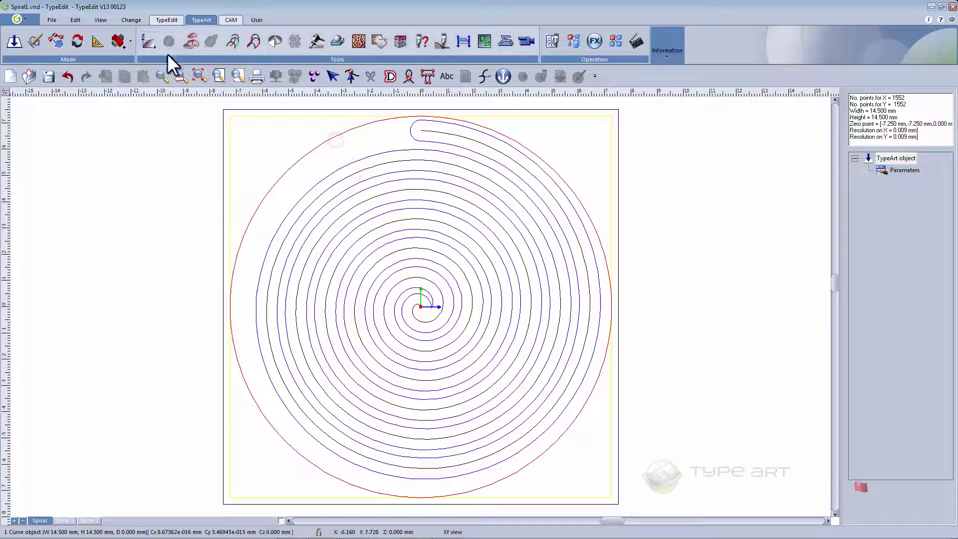
Apply a domed section profile with a 1 mm maximum height
{"action": "left_click", "coordinate": [149, 41]}
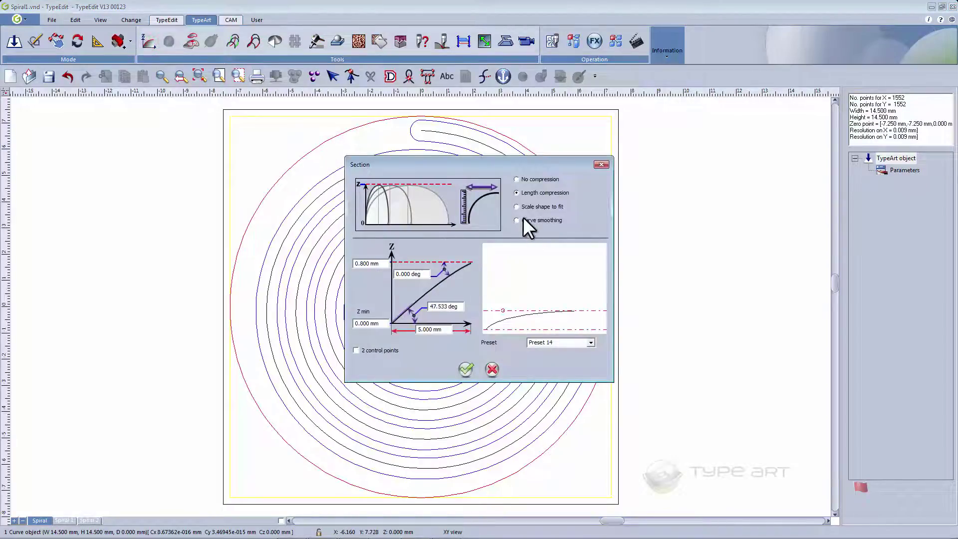
{"action": "left_click_drag", "start_coordinate": [386, 268], "coordinate": [317, 256]}
{"action": "type", "text": "1"}
{"action": "left_click", "coordinate": [537, 298]}
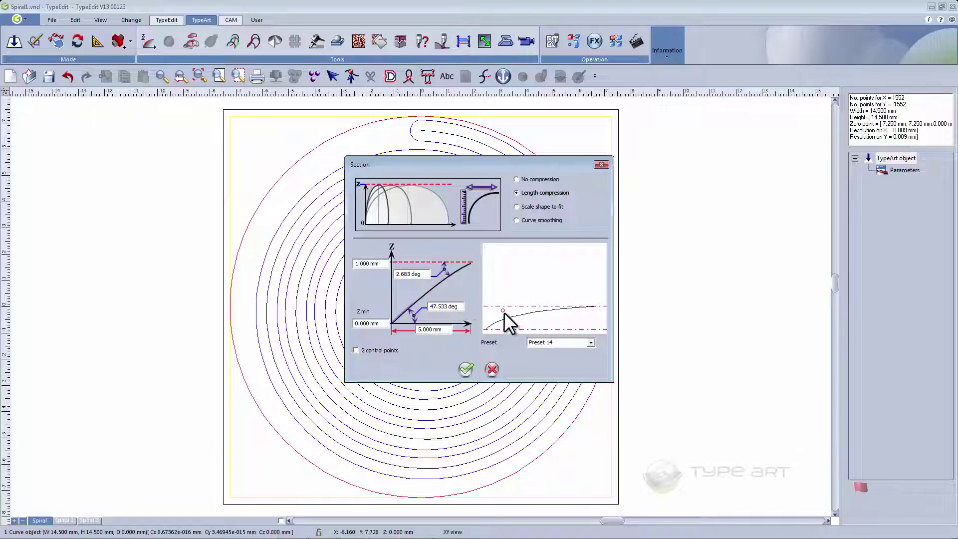
{"action": "left_click_drag", "start_coordinate": [503, 311], "coordinate": [496, 306]}
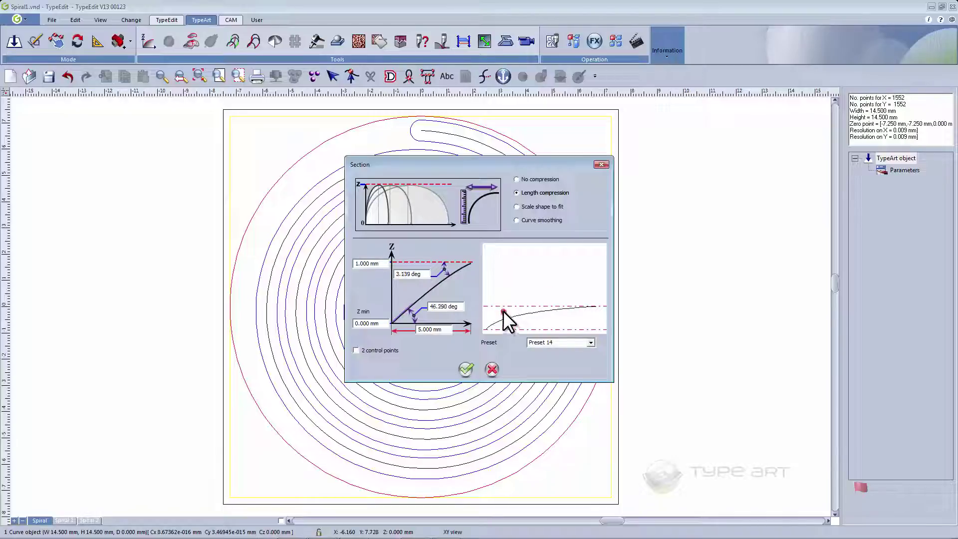
{"action": "left_click", "coordinate": [465, 370]}
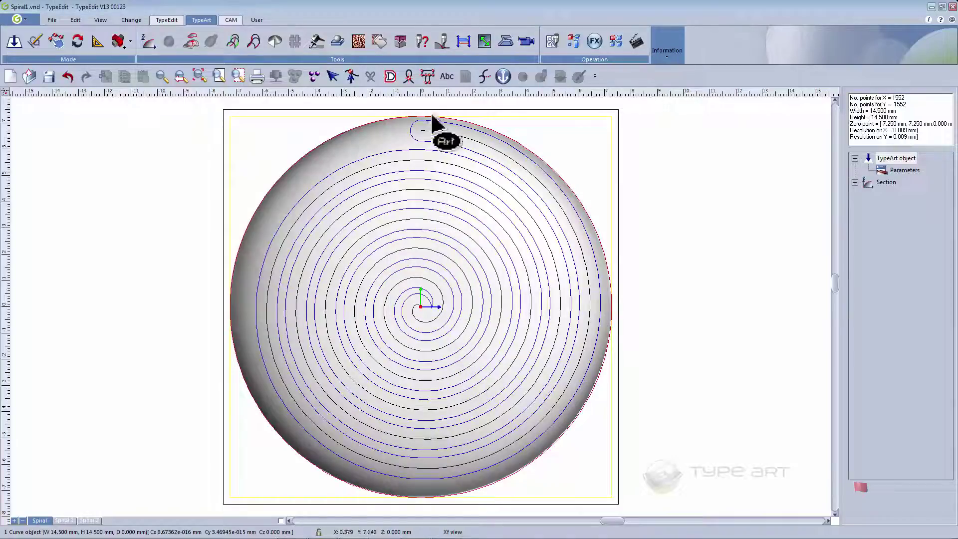
Check the smooth dome edge-on in the 3D preview, then close it
{"action": "left_click", "coordinate": [528, 43]}
{"action": "mouse_move", "coordinate": [532, 267]}
{"action": "left_mouse_down"}
{"action": "mouse_move", "coordinate": [568, 243]}
{"action": "mouse_move", "coordinate": [569, 264]}
{"action": "left_mouse_up"}
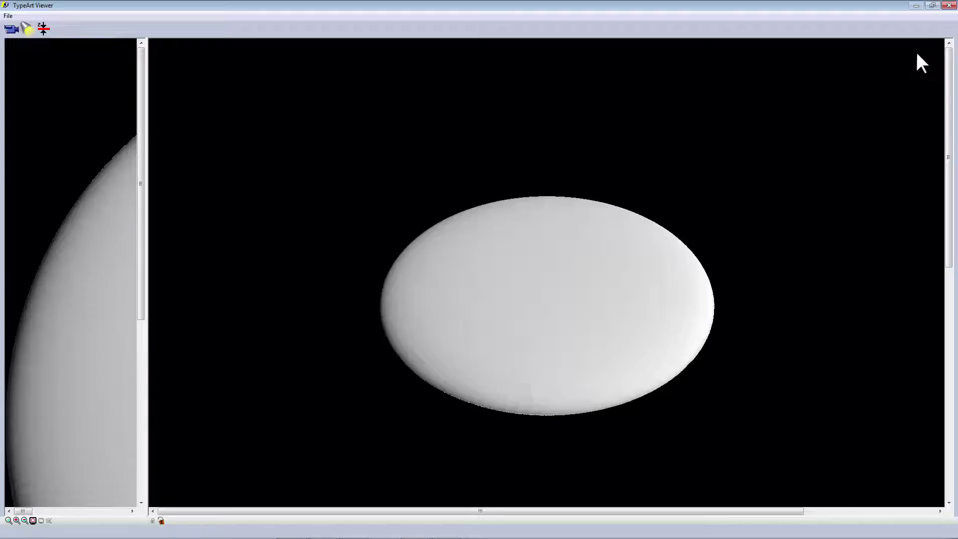
{"action": "left_click", "coordinate": [950, 5]}
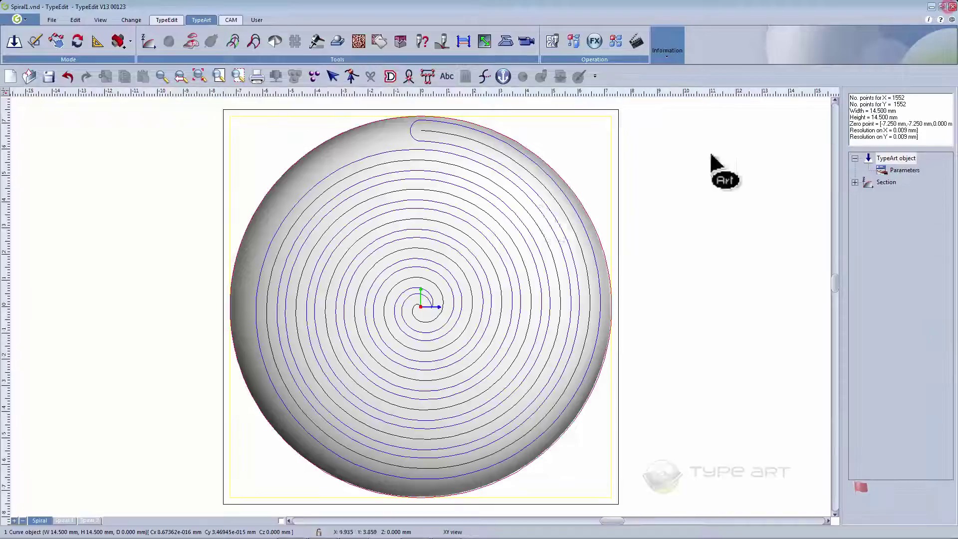
Keep the Combination mode palette open and select the spiral curve
{"action": "left_click", "coordinate": [128, 40]}
{"action": "left_click", "coordinate": [258, 61]}
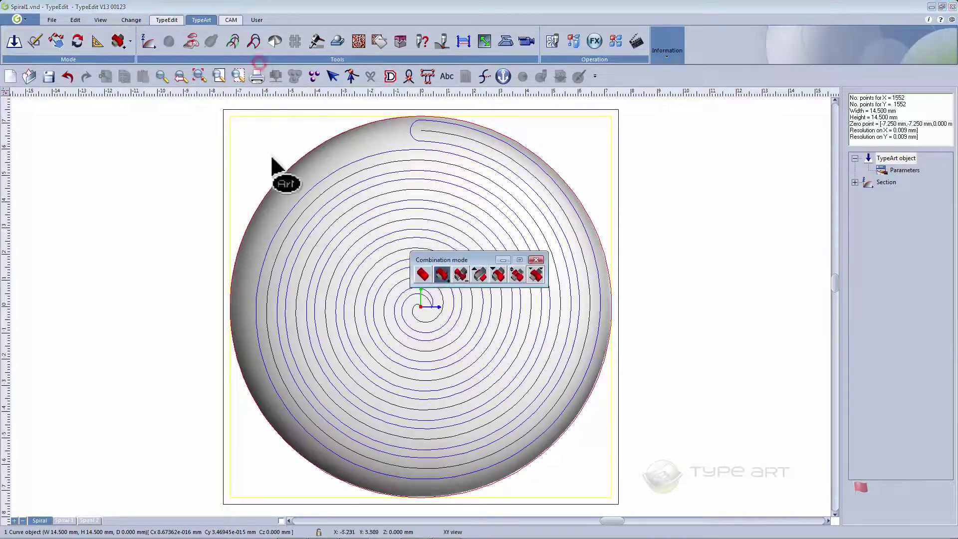
{"action": "left_click_drag", "start_coordinate": [453, 261], "coordinate": [121, 147]}
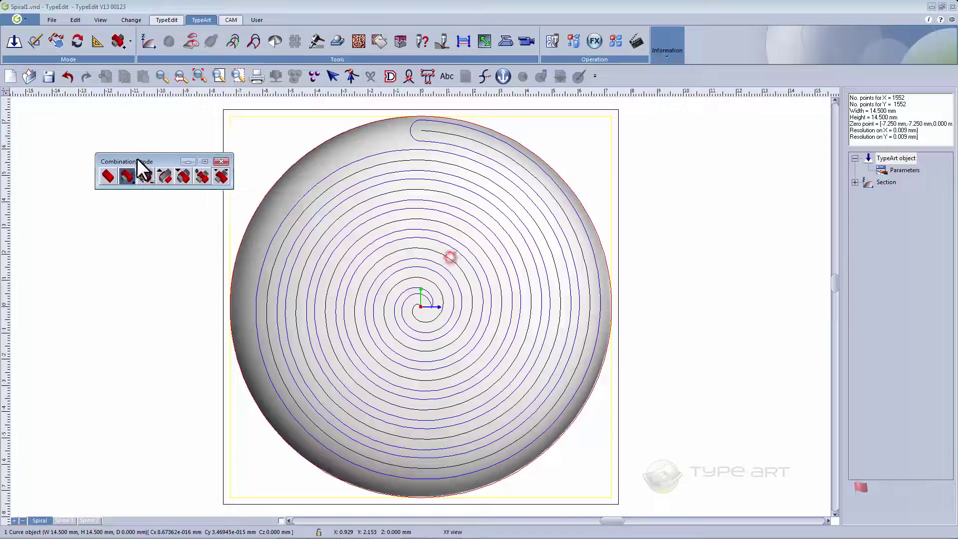
{"action": "left_click", "coordinate": [401, 155]}
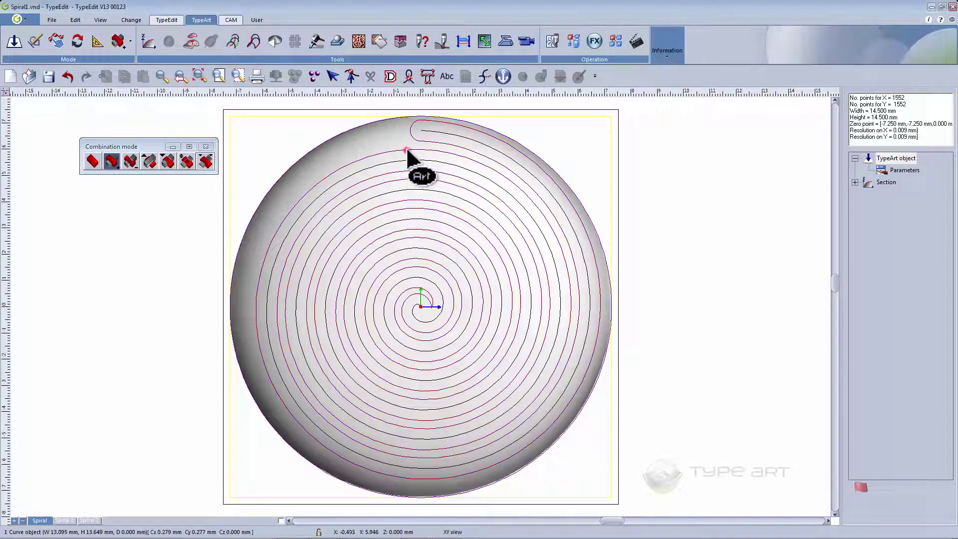
Sweep a straight, 45°, truncated section along the spiral to form raised spiral ribs
{"action": "left_click", "coordinate": [148, 44]}
{"action": "left_click", "coordinate": [544, 166]}
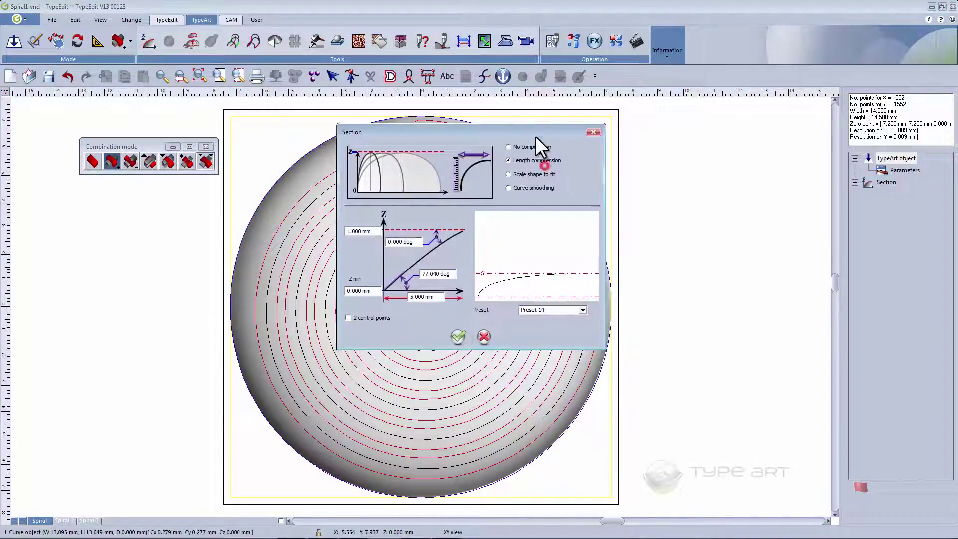
{"action": "left_click", "coordinate": [509, 188]}
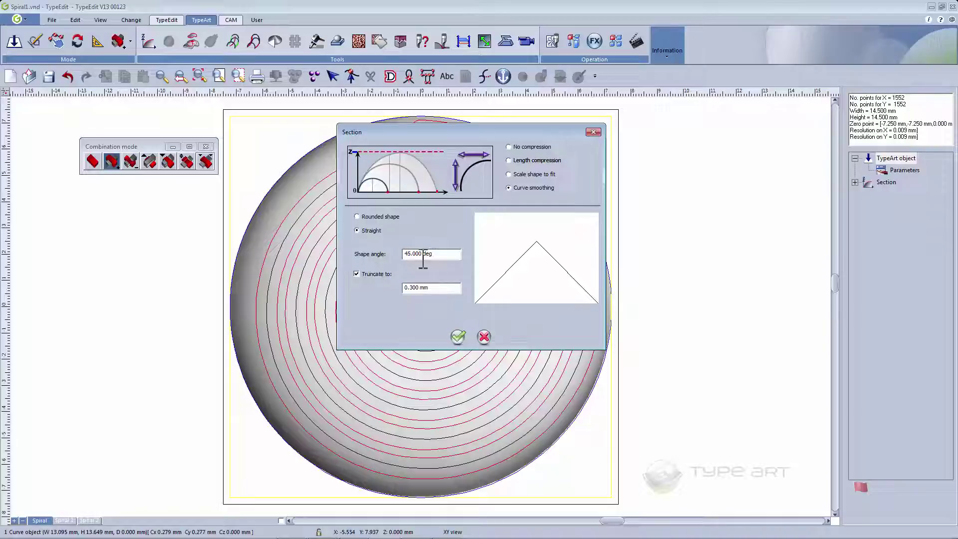
{"action": "left_click", "coordinate": [434, 254]}
{"action": "left_click", "coordinate": [438, 288]}
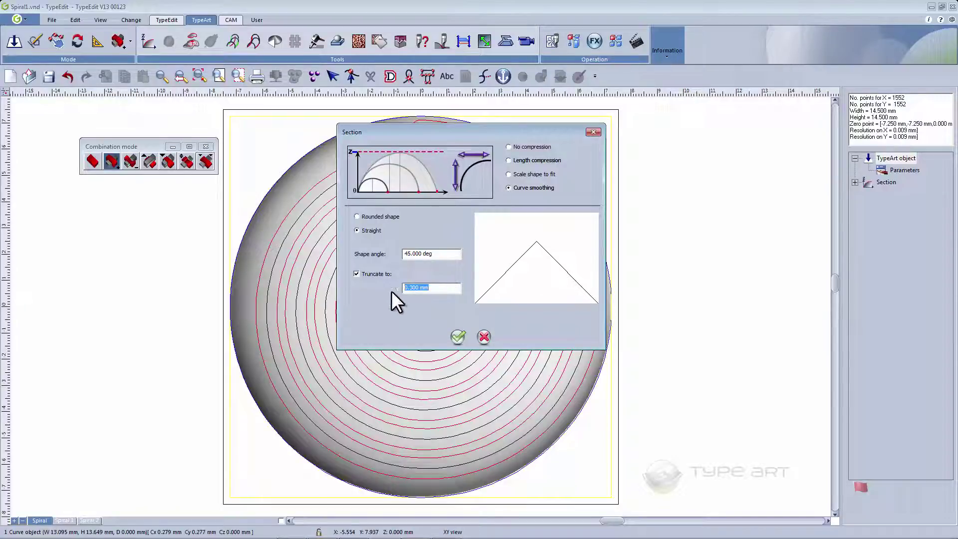
{"action": "left_click", "coordinate": [459, 335]}
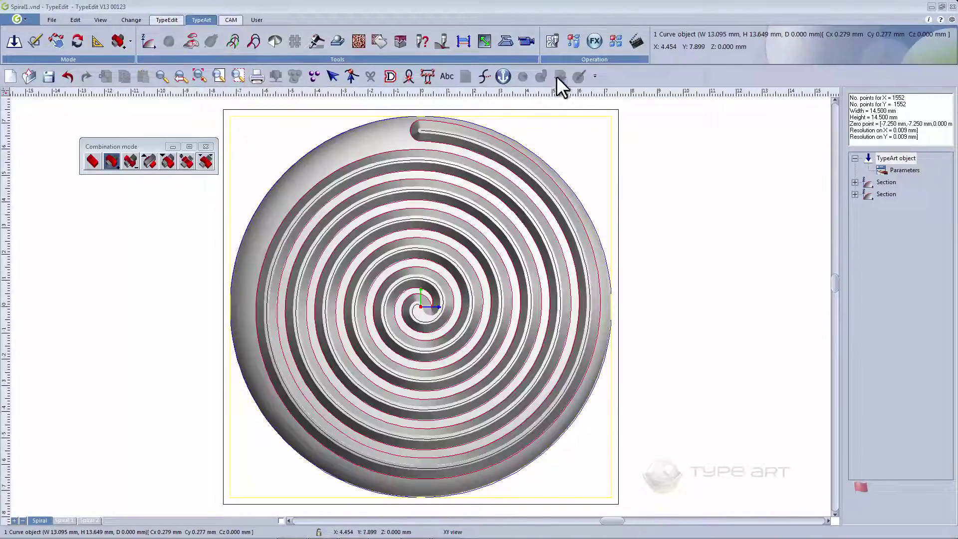
{"action": "left_click", "coordinate": [527, 42]}
{"action": "left_click", "coordinate": [568, 226]}
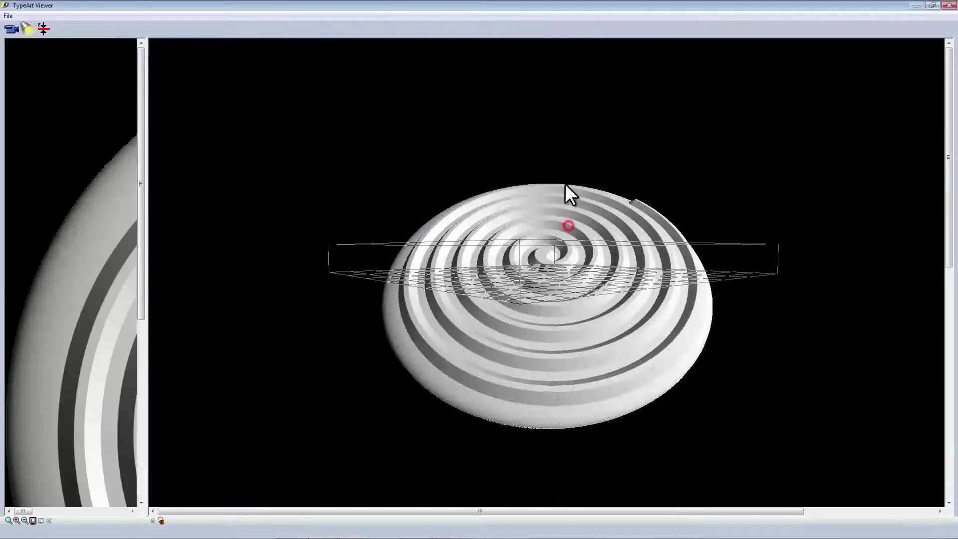
{"action": "mouse_move", "coordinate": [565, 184]}
{"action": "left_mouse_down"}
{"action": "mouse_move", "coordinate": [569, 295]}
{"action": "mouse_move", "coordinate": [738, 159]}
{"action": "left_mouse_up"}
{"action": "left_click", "coordinate": [949, 5]}
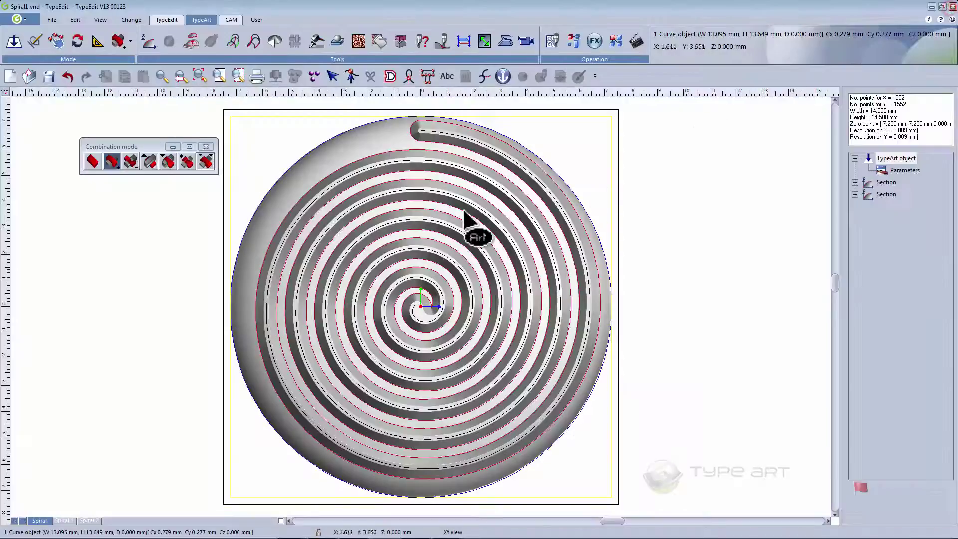
Apply an Edges fractal texture with total height 0.05 and X/Y evolution 30, previewing first
{"action": "left_click", "coordinate": [358, 41]}
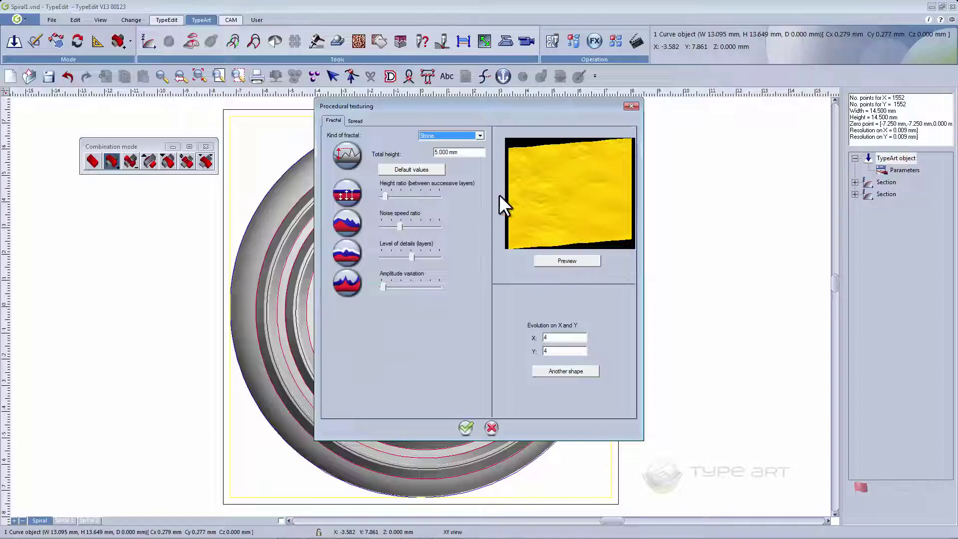
{"action": "mouse_move", "coordinate": [508, 108]}
{"action": "left_mouse_down"}
{"action": "mouse_move", "coordinate": [570, 119]}
{"action": "mouse_move", "coordinate": [604, 111]}
{"action": "left_mouse_up"}
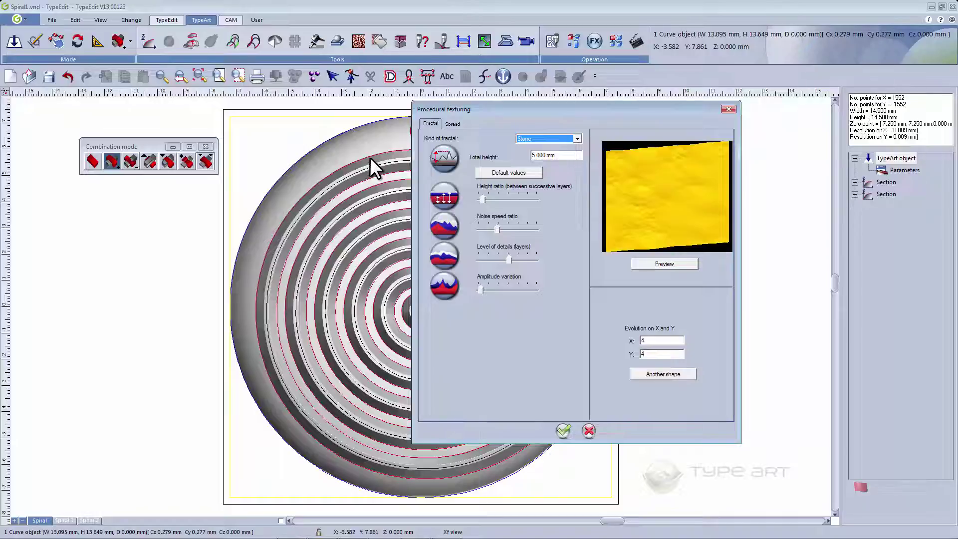
{"action": "left_click", "coordinate": [577, 138]}
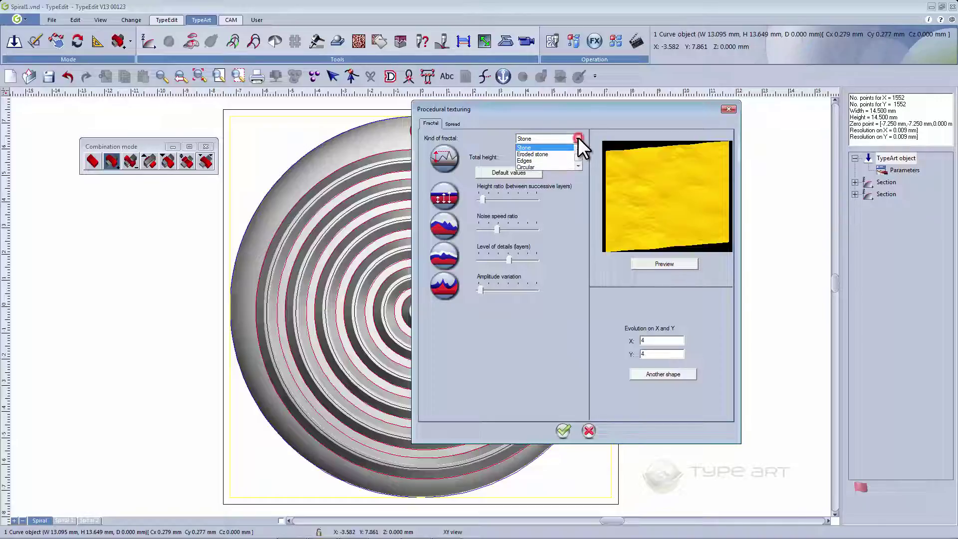
{"action": "left_click", "coordinate": [538, 160]}
{"action": "double_click", "coordinate": [541, 155]}
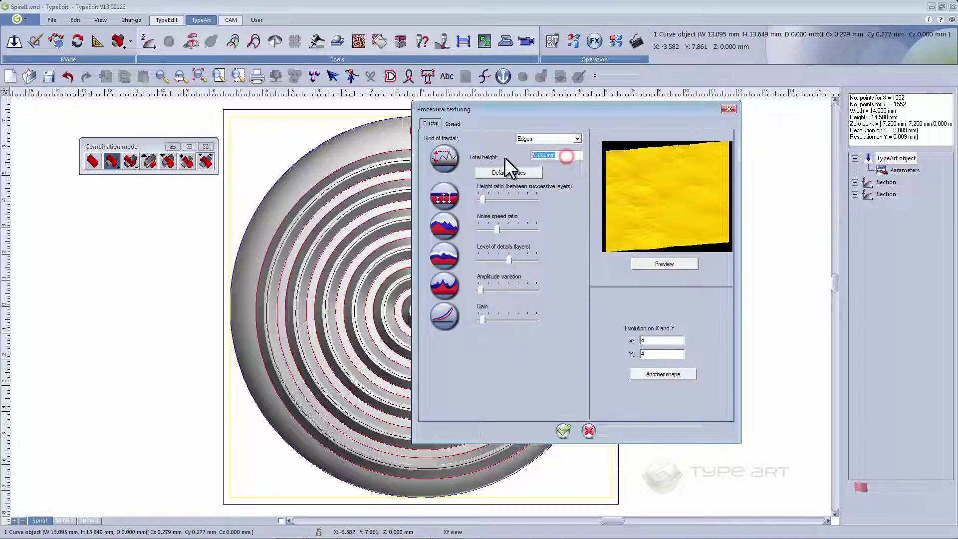
{"action": "type", "text": "0.05"}
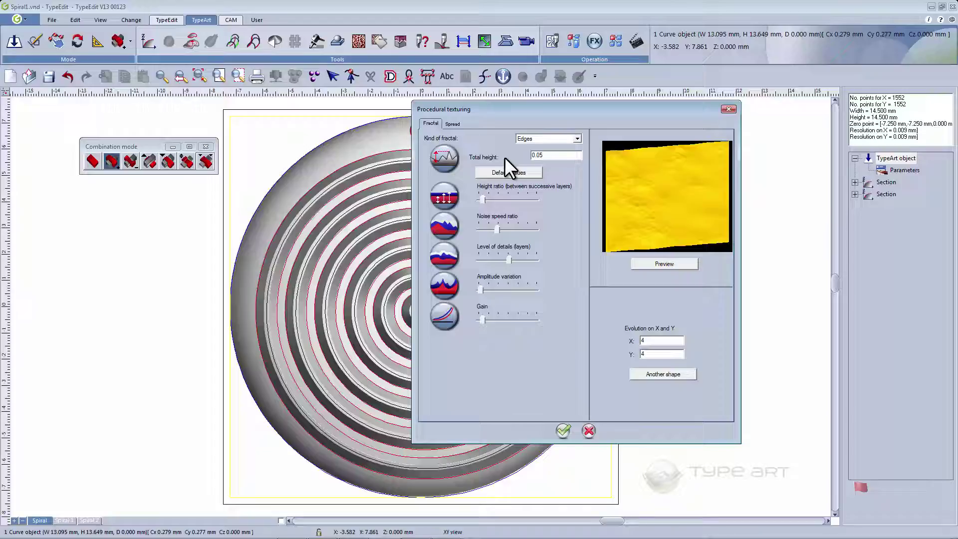
{"action": "double_click", "coordinate": [654, 340]}
{"action": "type", "text": "30"}
{"action": "left_click", "coordinate": [657, 264]}
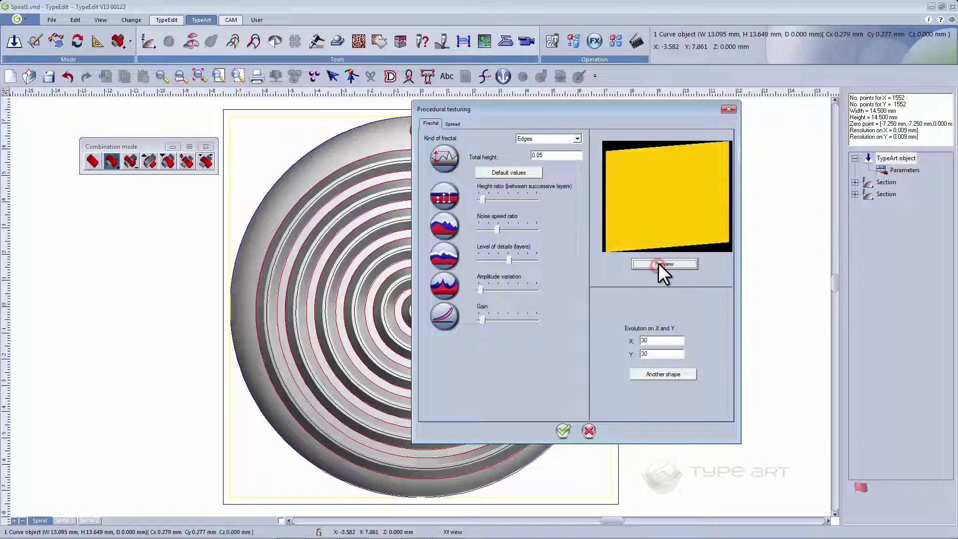
{"action": "left_click", "coordinate": [563, 430]}
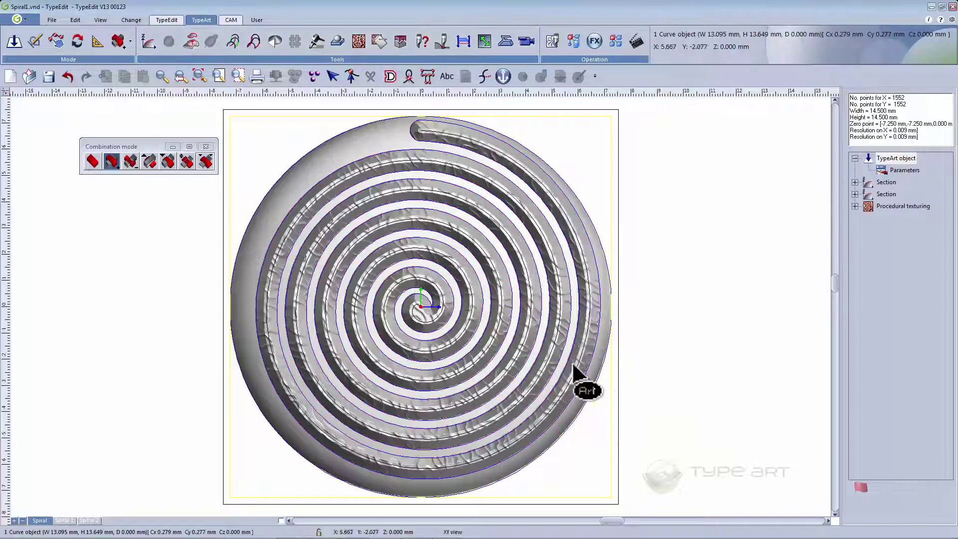
Orbit and zoom the textured disc in the 3D viewer to inspect the Edges texture
{"action": "left_click", "coordinate": [526, 41]}
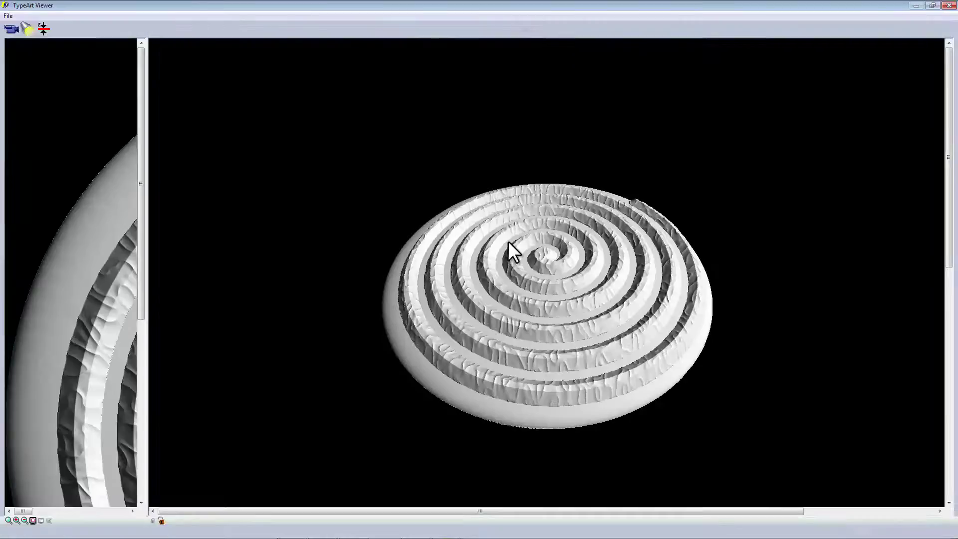
{"action": "mouse_move", "coordinate": [508, 241]}
{"action": "left_mouse_down"}
{"action": "mouse_move", "coordinate": [488, 205]}
{"action": "mouse_move", "coordinate": [556, 241]}
{"action": "left_mouse_up"}
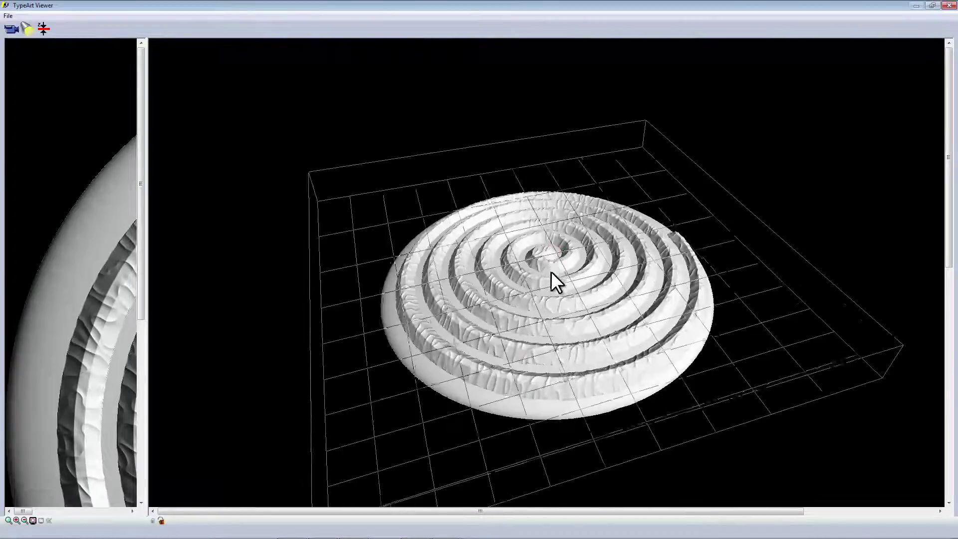
{"action": "scroll", "coordinate": [552, 280], "scroll_direction": "up", "scroll_amount": 3}
{"action": "left_click_drag", "start_coordinate": [552, 285], "coordinate": [562, 303]}
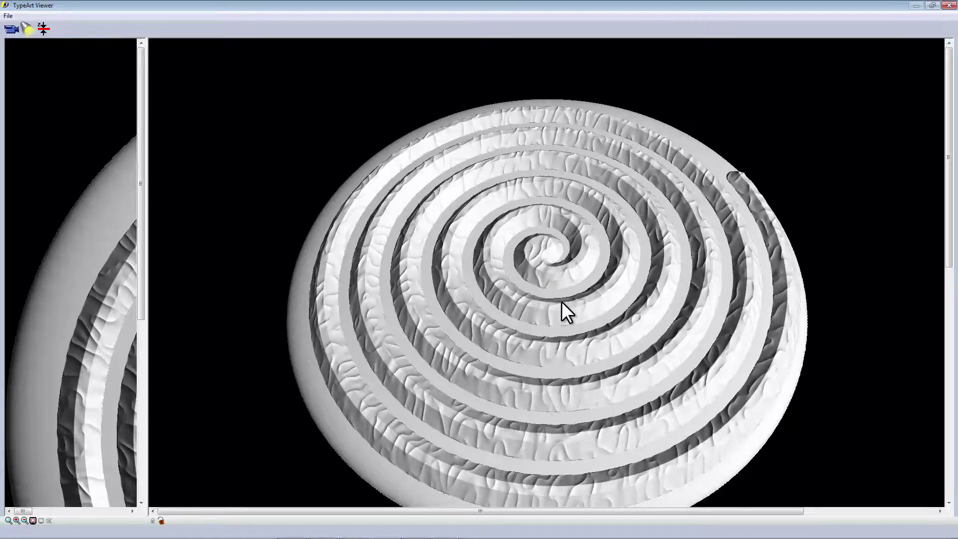
{"action": "scroll", "coordinate": [562, 302], "scroll_direction": "down", "scroll_amount": 3}
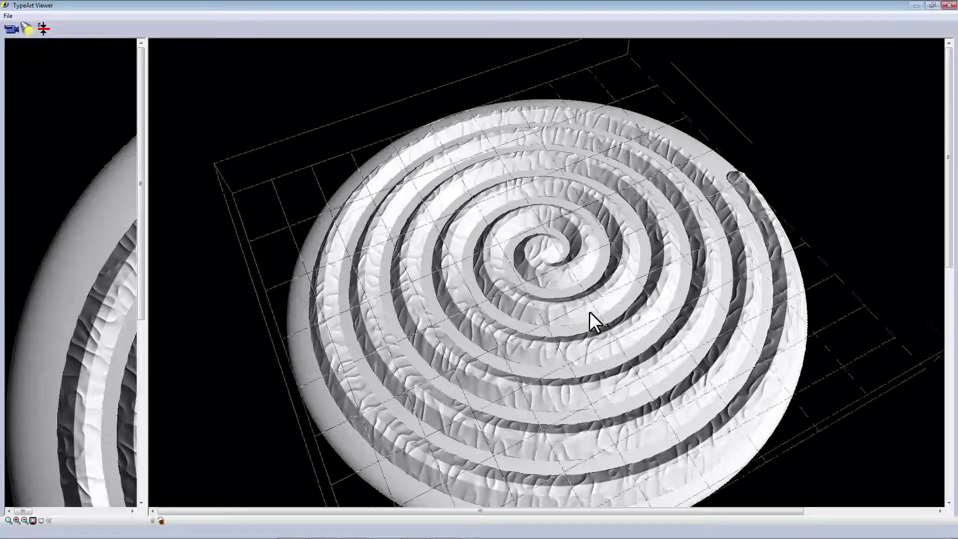
{"action": "mouse_move", "coordinate": [563, 301]}
{"action": "left_mouse_down"}
{"action": "mouse_move", "coordinate": [609, 293]}
{"action": "mouse_move", "coordinate": [598, 348]}
{"action": "left_mouse_up"}
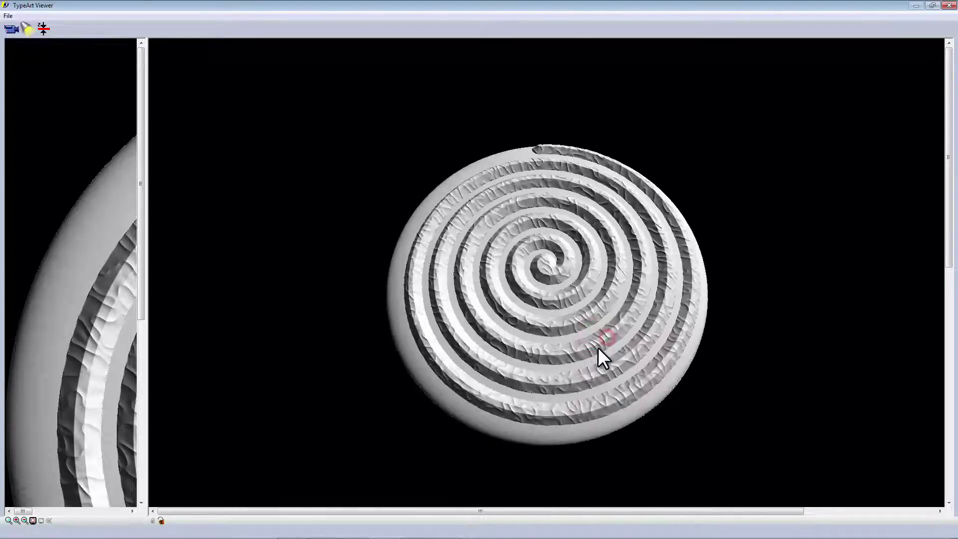
Close the 3D preview and switch to the Spiral 1 sheet
{"action": "left_click", "coordinate": [949, 6]}
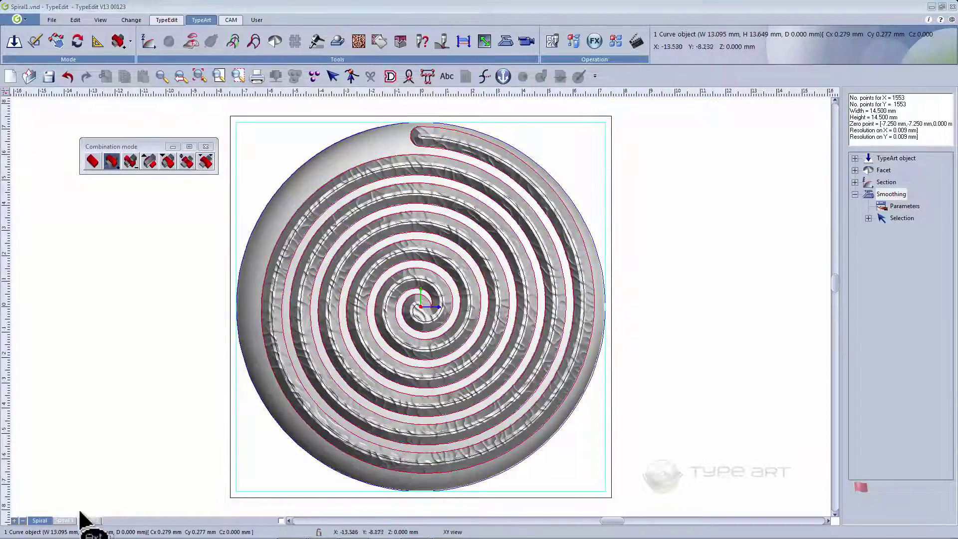
{"action": "left_click", "coordinate": [65, 521]}
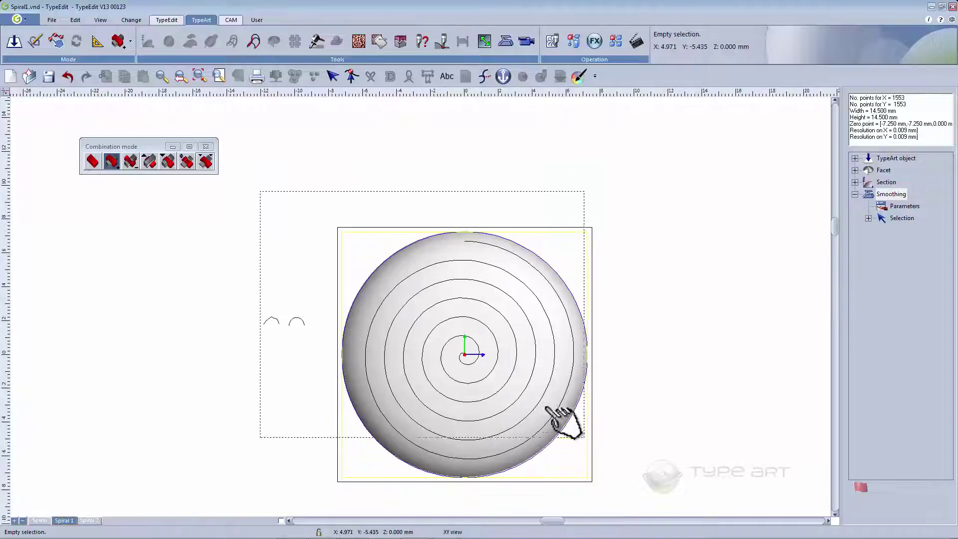
{"action": "scroll", "coordinate": [552, 424], "scroll_direction": "down", "scroll_amount": 2}
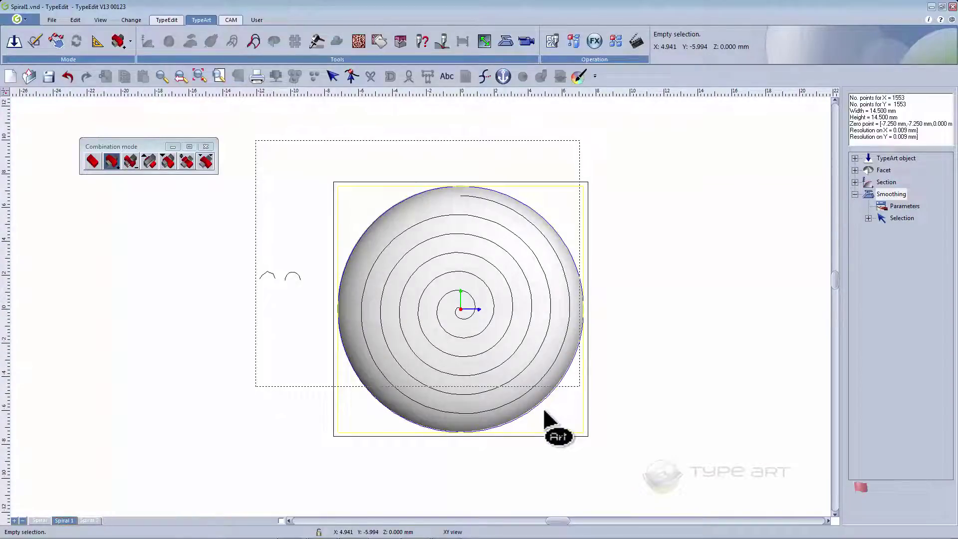
{"action": "scroll", "coordinate": [544, 411], "scroll_direction": "up", "scroll_amount": 1}
{"action": "scroll", "coordinate": [544, 412], "scroll_direction": "down", "scroll_amount": 1}
Sweep the two small arc profiles along the spiral to create rounded spiral ribs
{"action": "left_click", "coordinate": [476, 198]}
{"action": "left_click", "coordinate": [478, 200]}
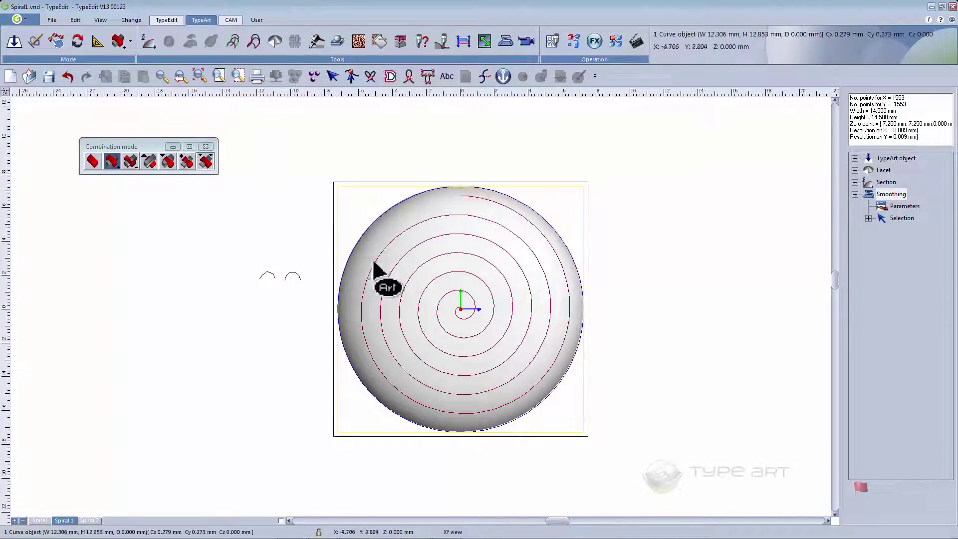
{"action": "left_click", "coordinate": [270, 273], "text": "shift"}
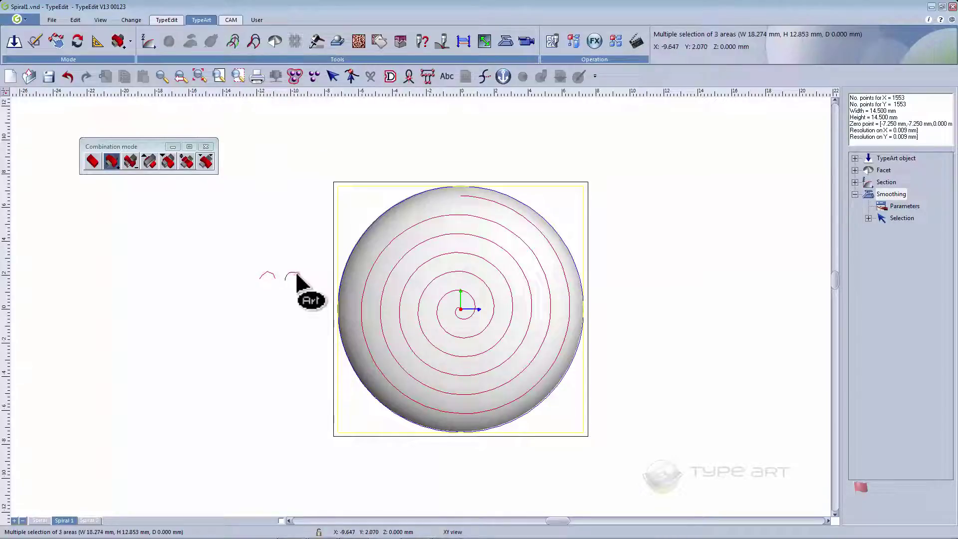
{"action": "left_click", "coordinate": [234, 46]}
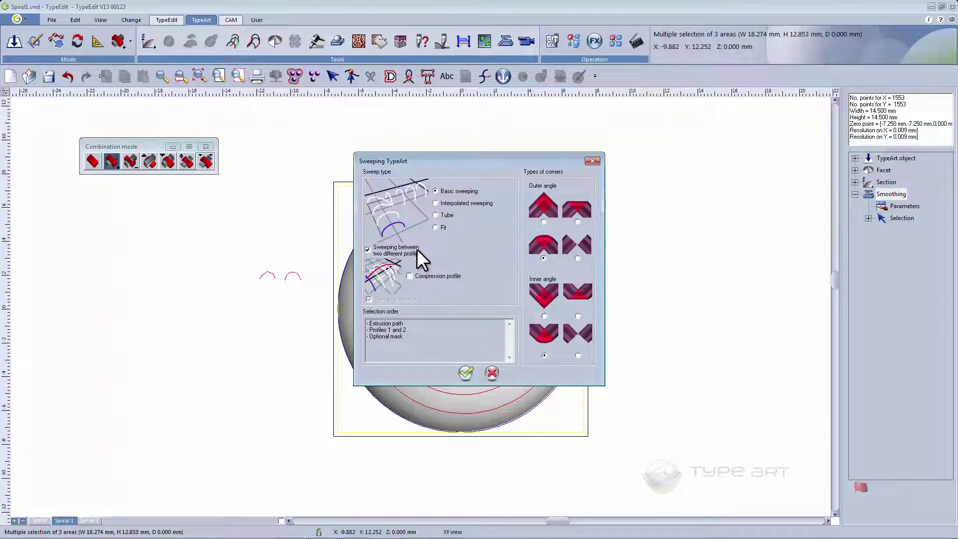
{"action": "left_click", "coordinate": [466, 373]}
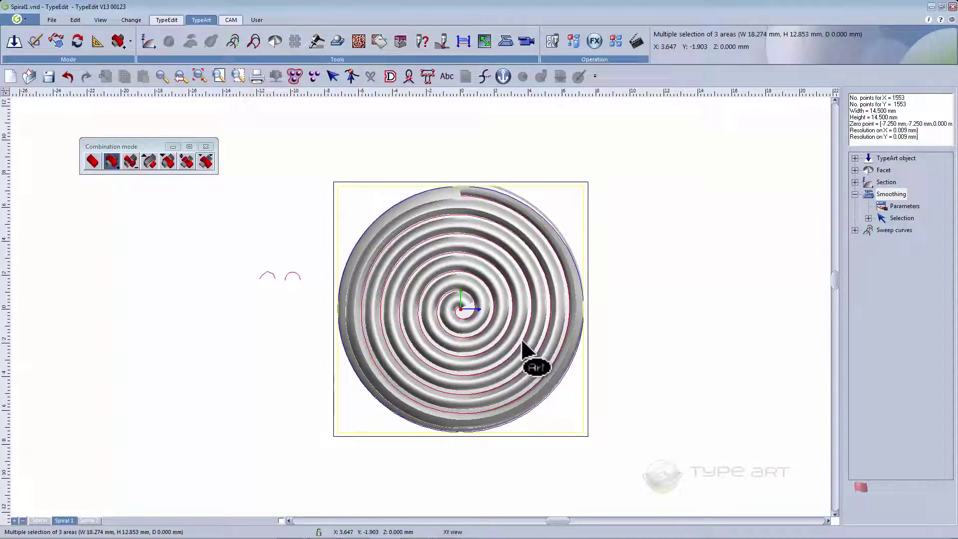
Orbit and zoom the swept spiral-rib relief in the 3D viewer, then close it
{"action": "left_click", "coordinate": [524, 42]}
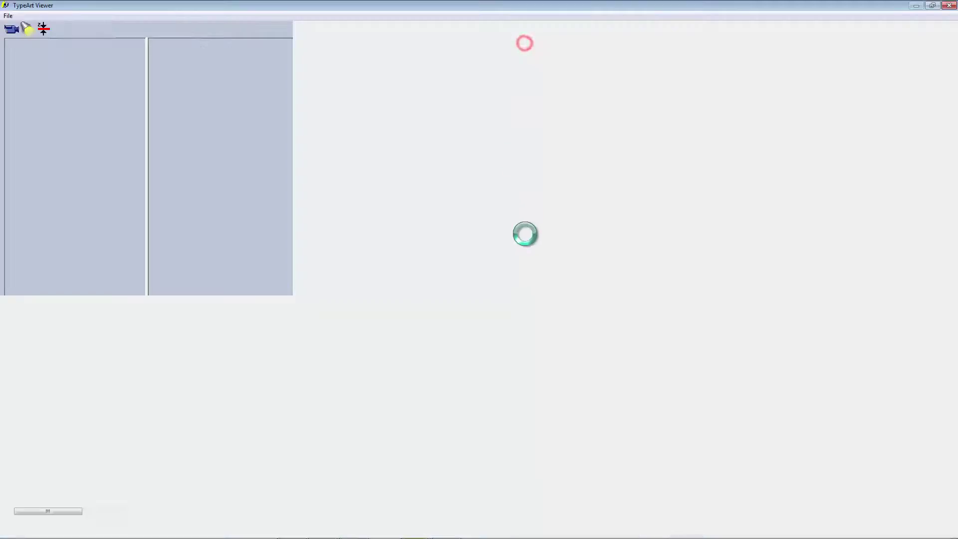
{"action": "left_click_drag", "start_coordinate": [574, 240], "coordinate": [557, 264]}
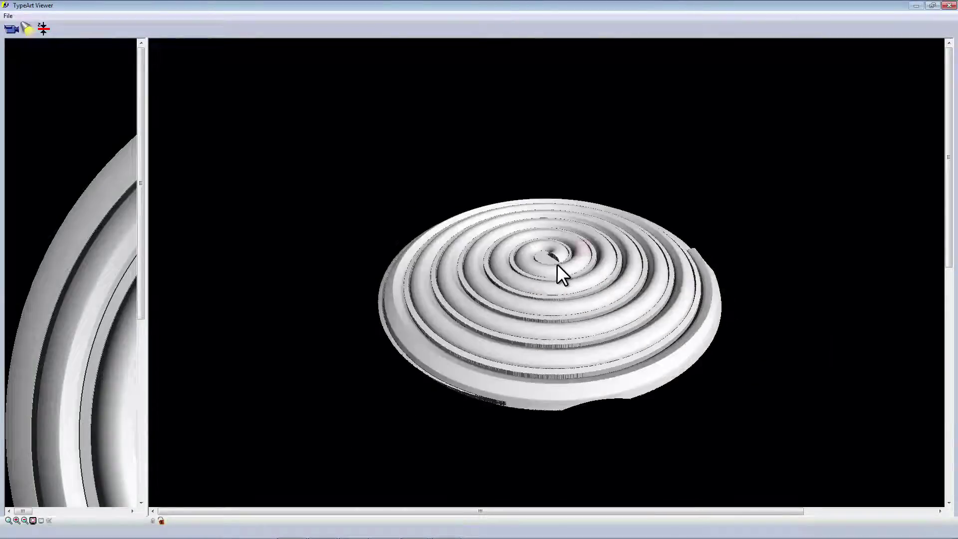
{"action": "scroll", "coordinate": [560, 300], "scroll_direction": "up", "scroll_amount": 5}
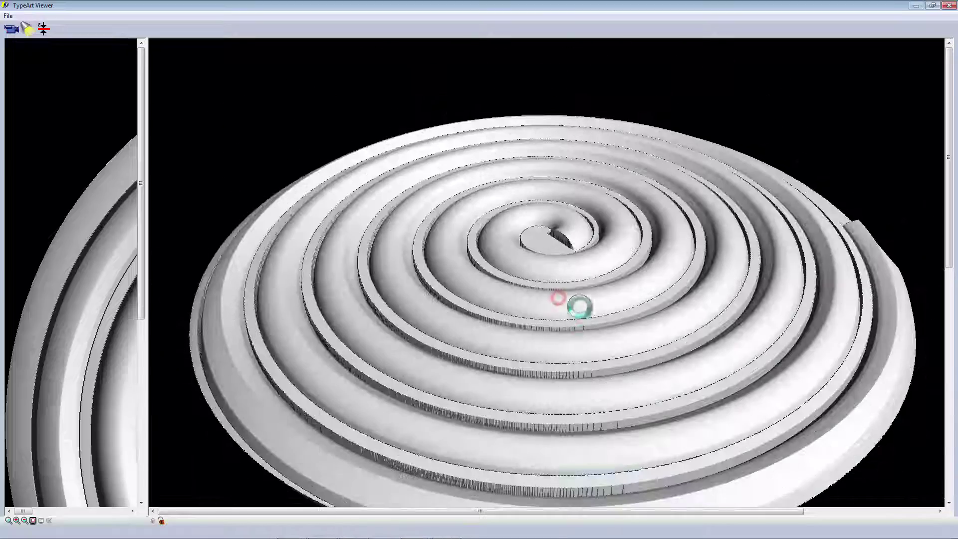
{"action": "left_click_drag", "start_coordinate": [579, 307], "coordinate": [559, 240]}
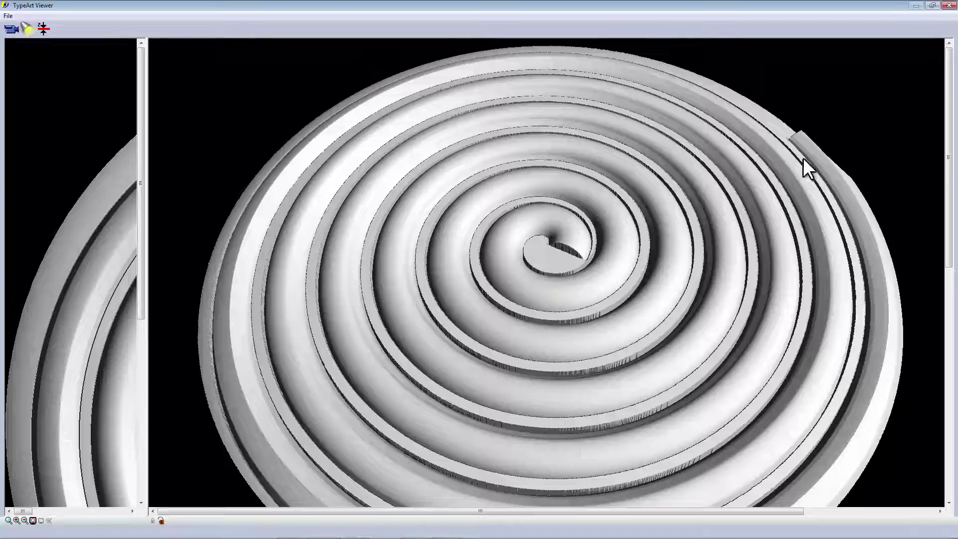
{"action": "left_click_drag", "start_coordinate": [782, 283], "coordinate": [685, 288]}
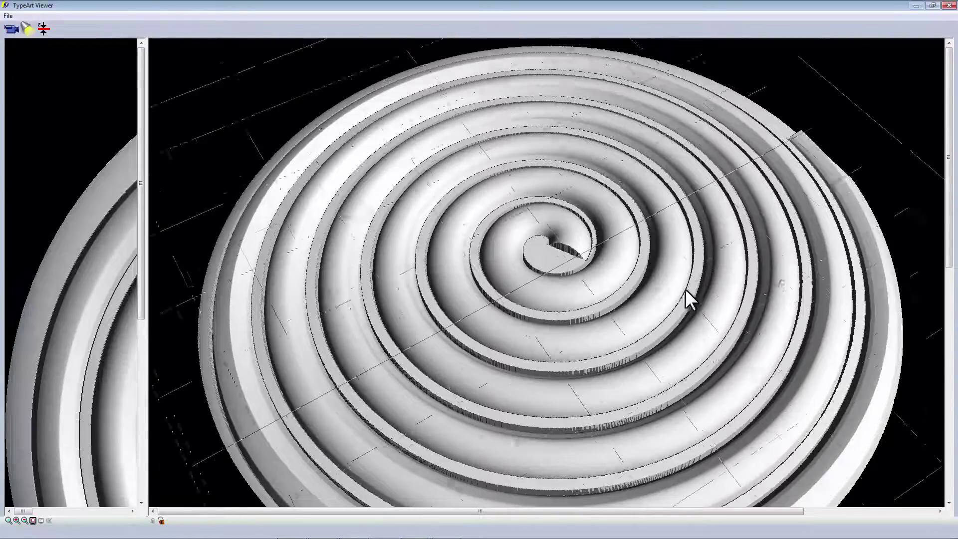
{"action": "scroll", "coordinate": [854, 141], "scroll_direction": "down", "scroll_amount": 3}
{"action": "left_click", "coordinate": [949, 5]}
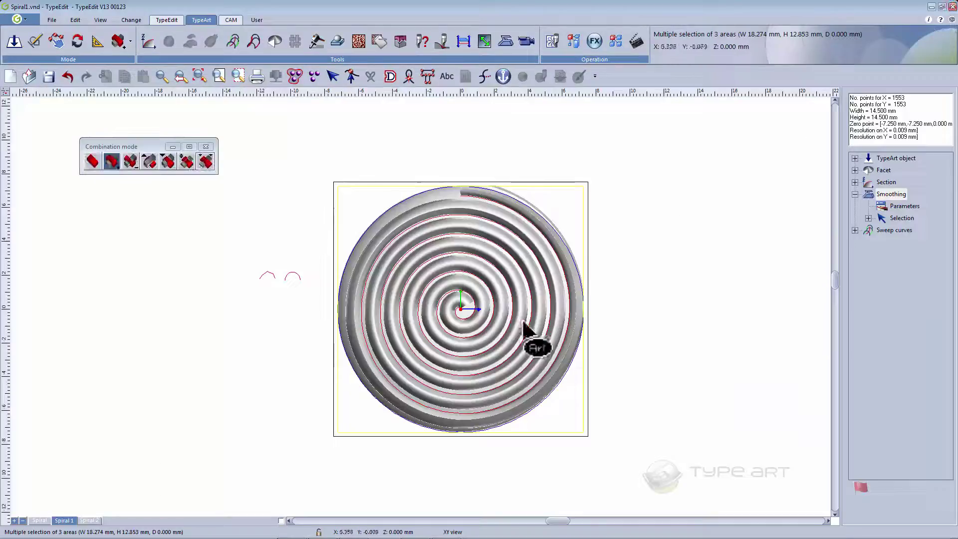
On Spiral 2, sweep both arc profiles along the spiral with the wavy compression profile
{"action": "left_click", "coordinate": [648, 298]}
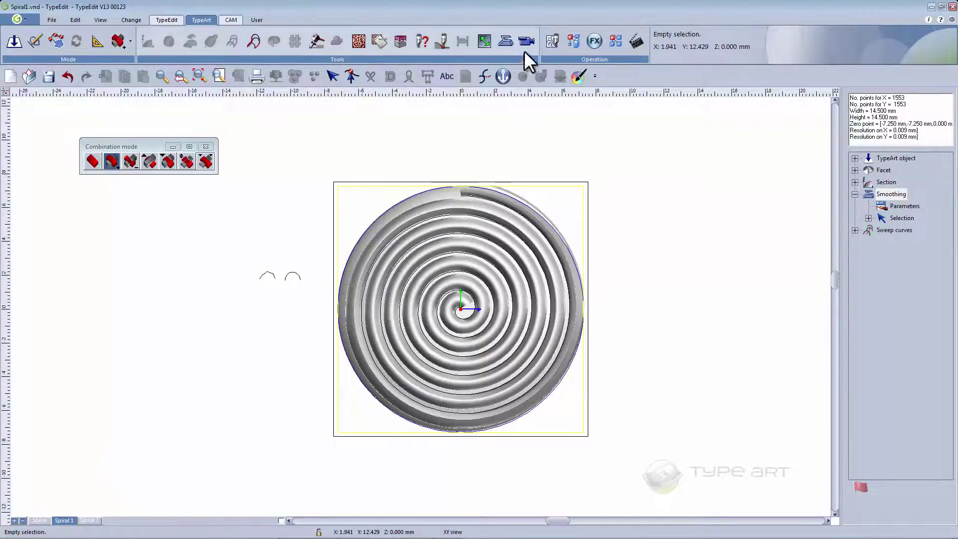
{"action": "left_click", "coordinate": [90, 520]}
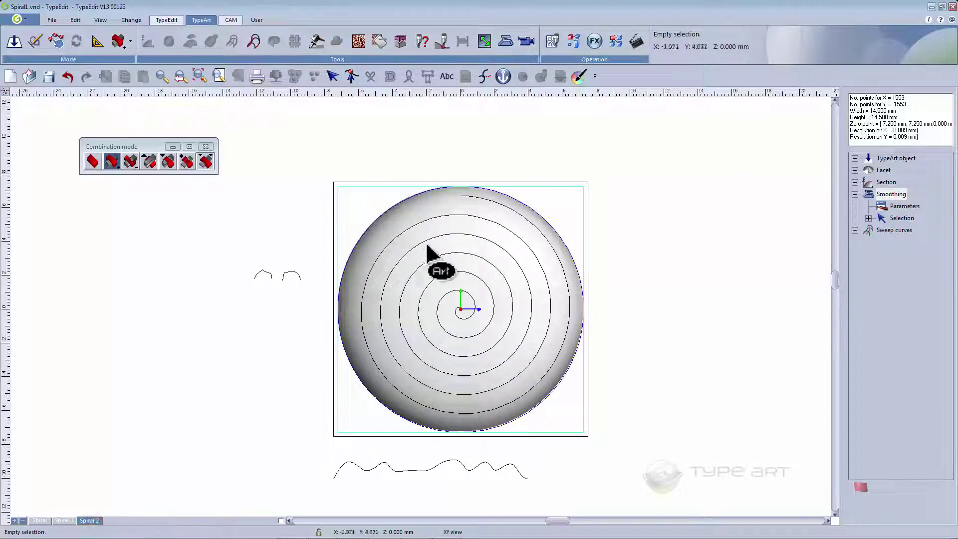
{"action": "left_click", "coordinate": [373, 189]}
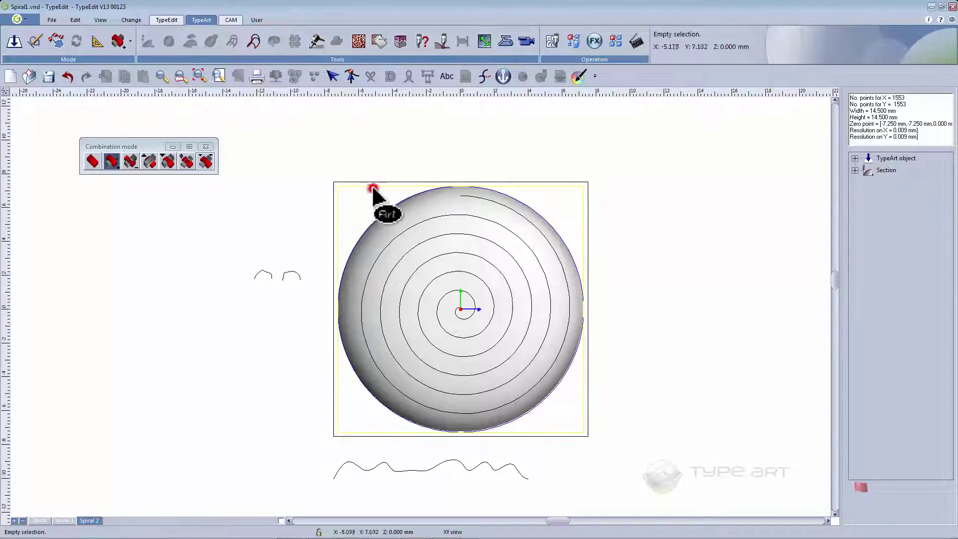
{"action": "left_click", "coordinate": [479, 198]}
{"action": "left_click", "coordinate": [263, 274], "text": "shift"}
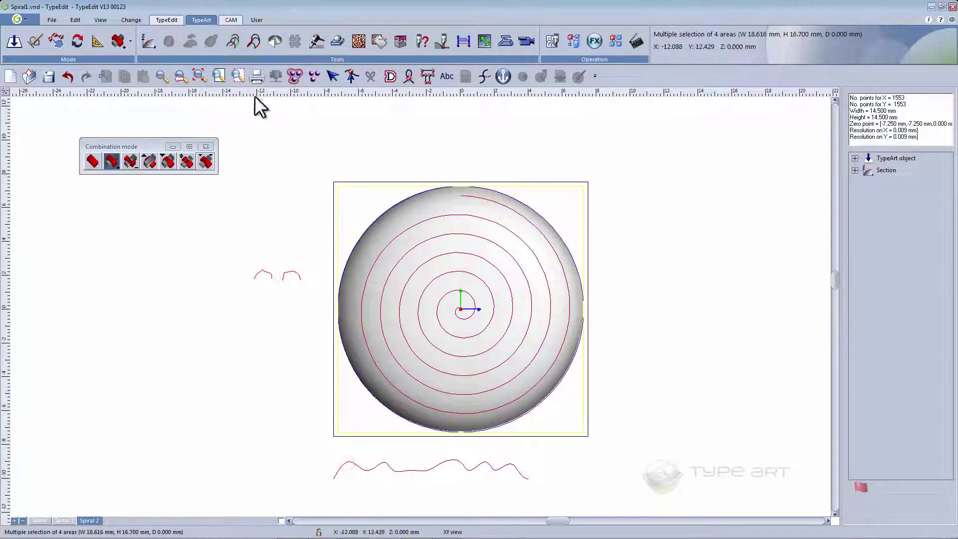
{"action": "left_click", "coordinate": [234, 41]}
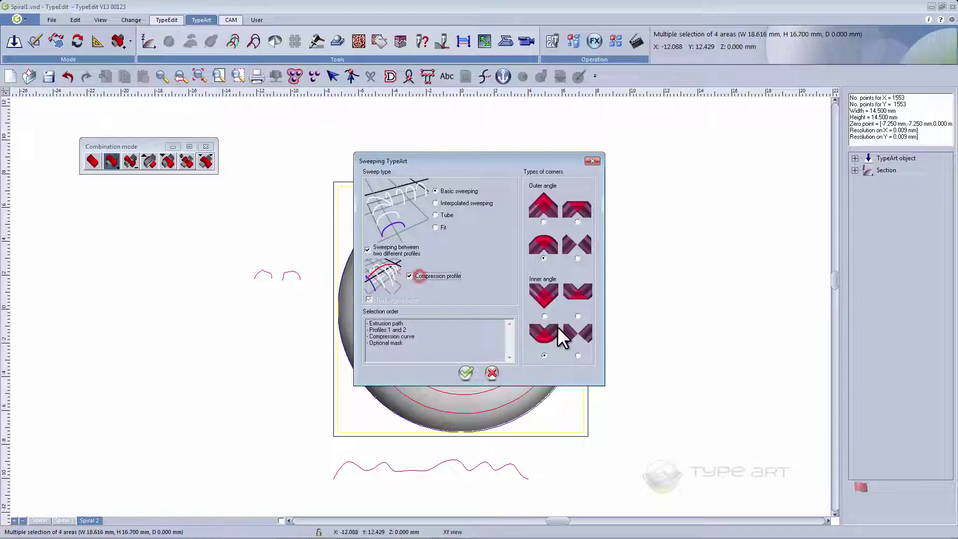
{"action": "left_click", "coordinate": [466, 373]}
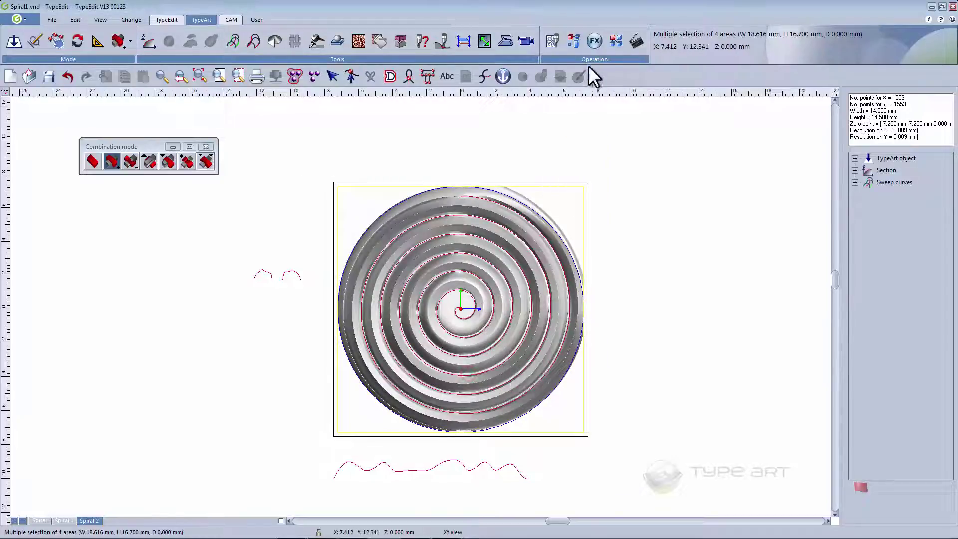
Orbit and zoom the Spiral 2 relief in 3D, viewing its varying-height ribs from side and top
{"action": "left_click", "coordinate": [524, 43]}
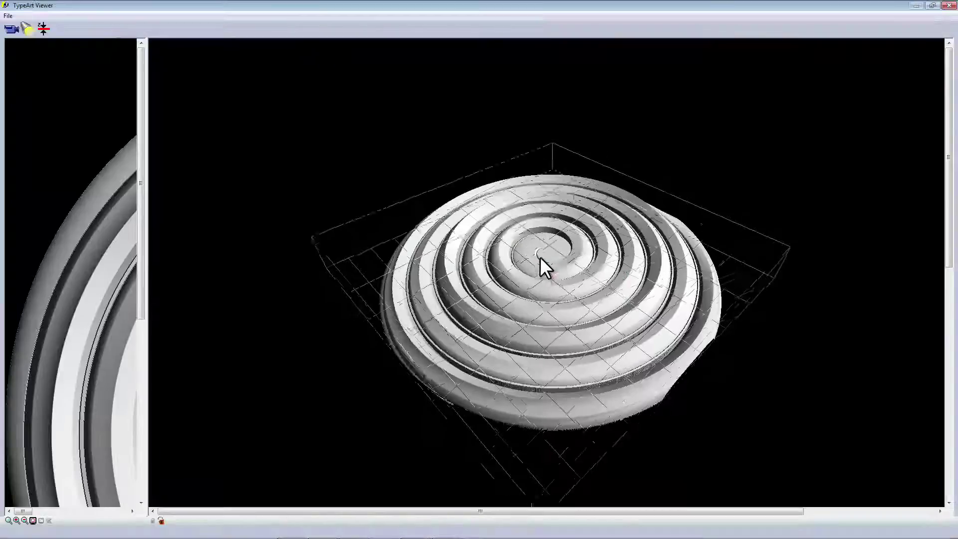
{"action": "mouse_move", "coordinate": [528, 223]}
{"action": "left_mouse_down"}
{"action": "mouse_move", "coordinate": [559, 244]}
{"action": "mouse_move", "coordinate": [554, 265]}
{"action": "mouse_move", "coordinate": [565, 260]}
{"action": "mouse_move", "coordinate": [585, 275]}
{"action": "mouse_move", "coordinate": [569, 283]}
{"action": "mouse_move", "coordinate": [567, 225]}
{"action": "mouse_move", "coordinate": [524, 240]}
{"action": "mouse_move", "coordinate": [548, 246]}
{"action": "mouse_move", "coordinate": [487, 226]}
{"action": "left_mouse_up"}
{"action": "scroll", "coordinate": [554, 266], "scroll_direction": "up", "scroll_amount": 3}
{"action": "scroll", "coordinate": [568, 232], "scroll_direction": "up", "scroll_amount": 3}
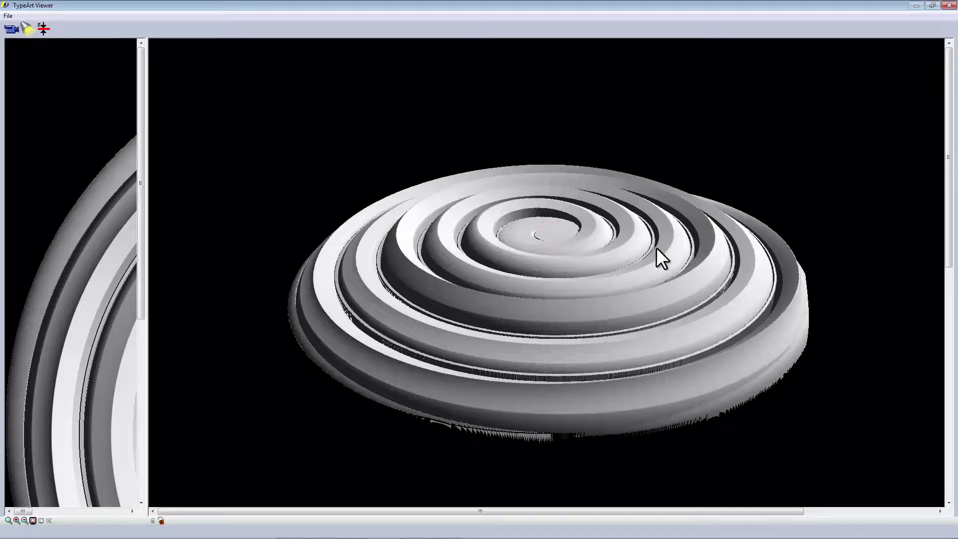
{"action": "mouse_move", "coordinate": [627, 242]}
{"action": "left_mouse_down"}
{"action": "mouse_move", "coordinate": [624, 266]}
{"action": "mouse_move", "coordinate": [582, 242]}
{"action": "mouse_move", "coordinate": [598, 243]}
{"action": "mouse_move", "coordinate": [609, 276]}
{"action": "mouse_move", "coordinate": [892, 60]}
{"action": "left_mouse_up"}
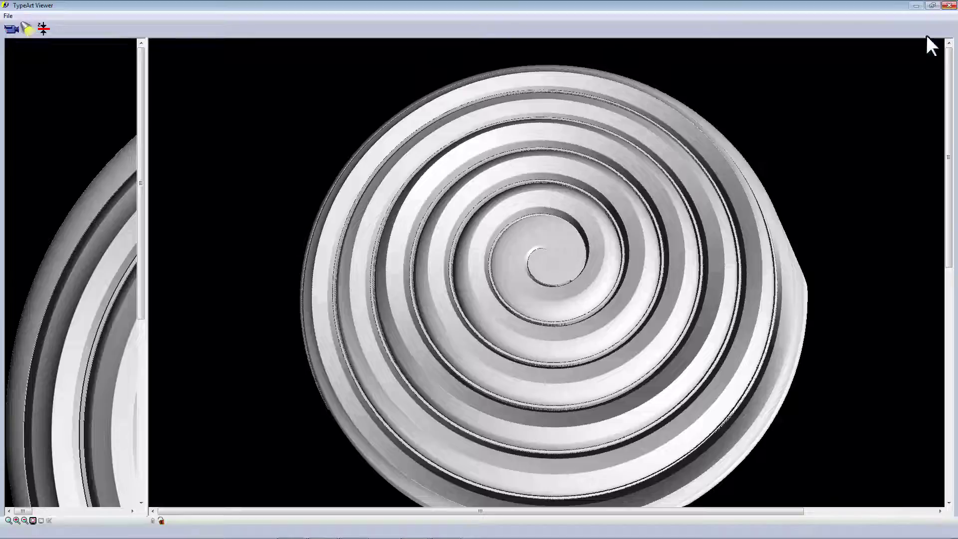